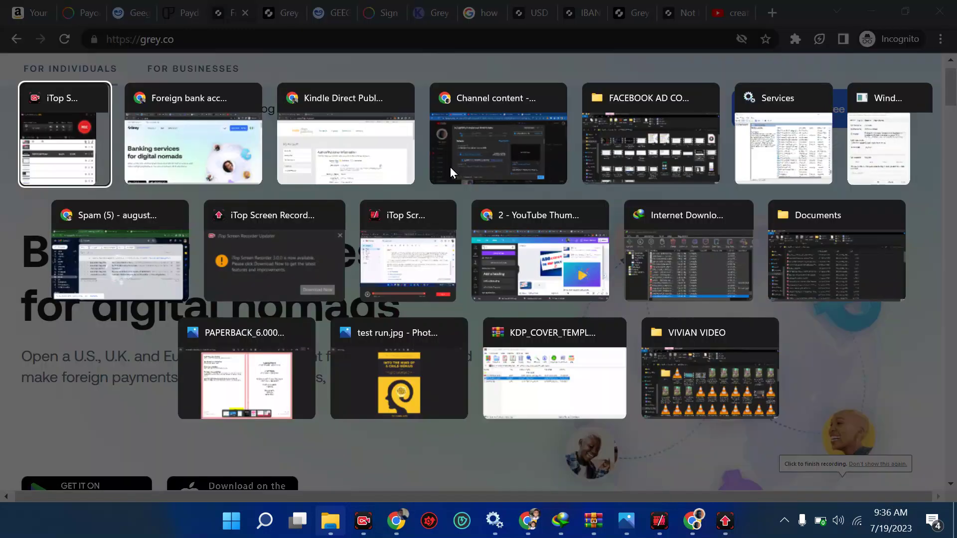
Bring up KDP's My Account page and scroll to Getting Paid, showing the USD-paid US bank account
key(Tab)
key(Tab)
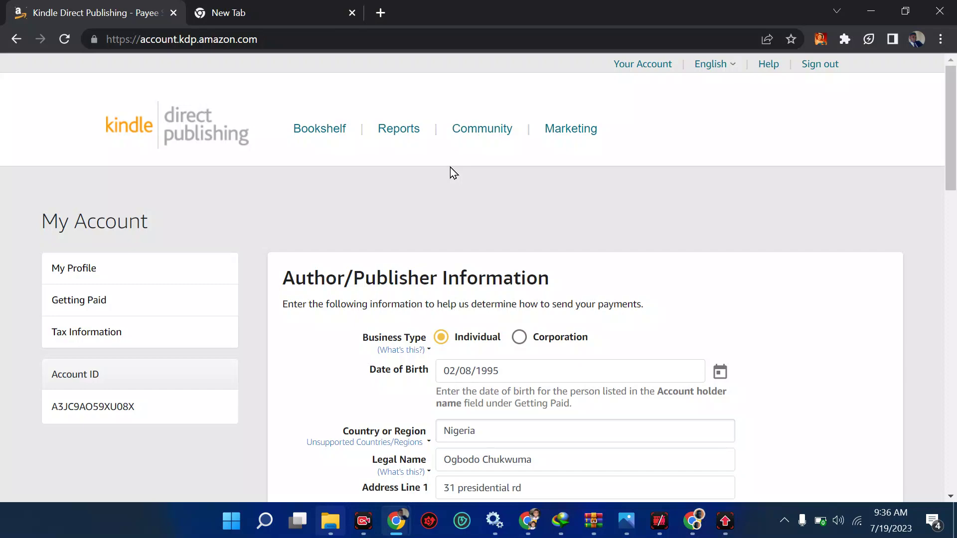
scroll(450, 167, down, 3)
scroll(450, 167, up, 3)
click(298, 40)
click(298, 41)
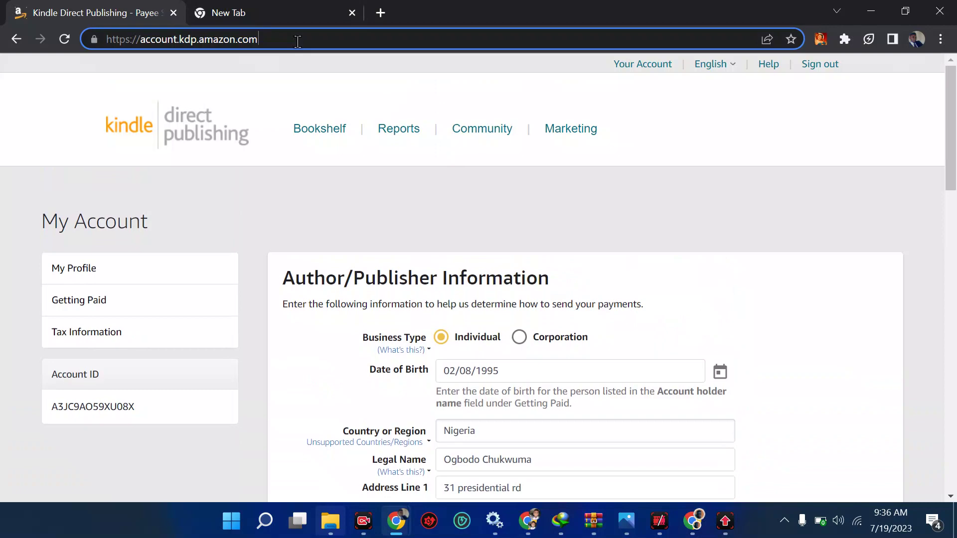
double_click(298, 41)
click(298, 41)
scroll(757, 232, down, 5)
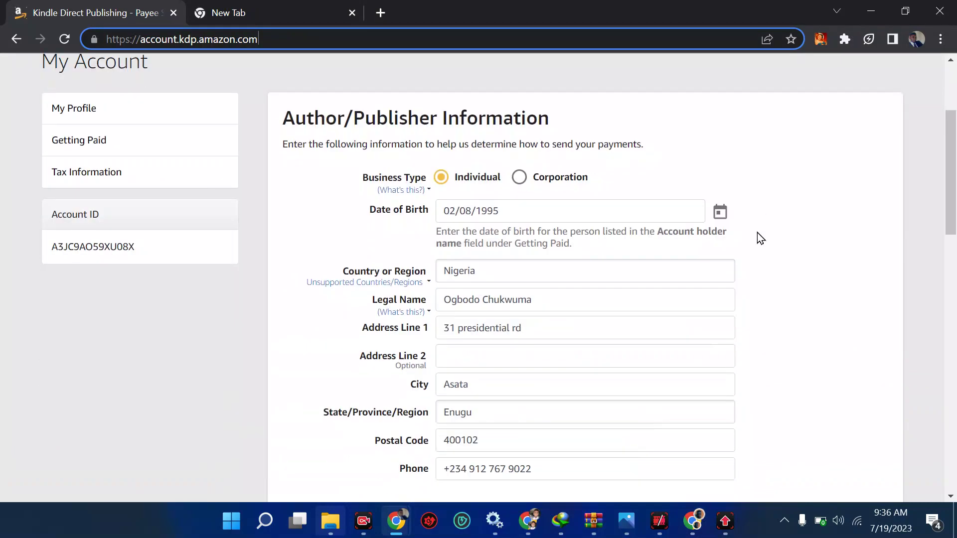
scroll(758, 233, down, 8)
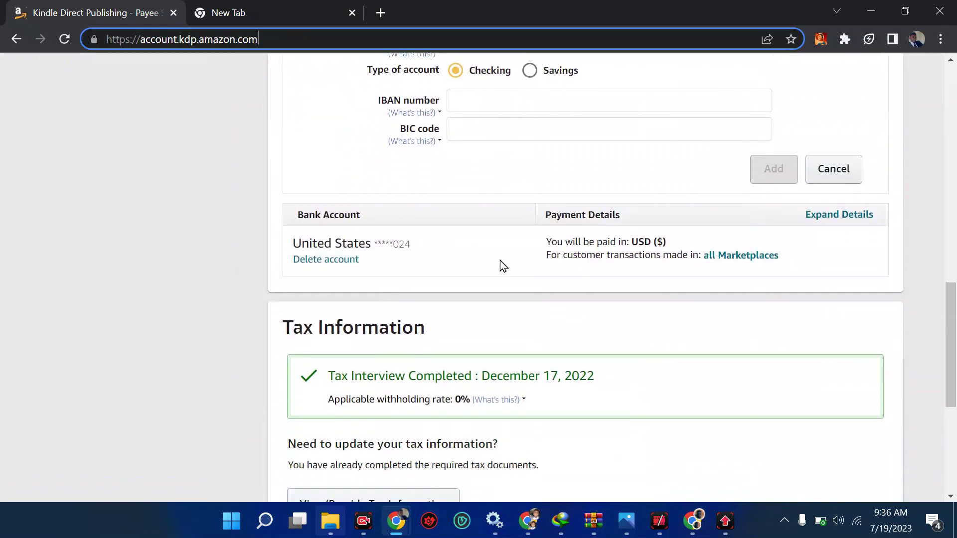
scroll(501, 260, up, 1)
scroll(501, 264, up, 1)
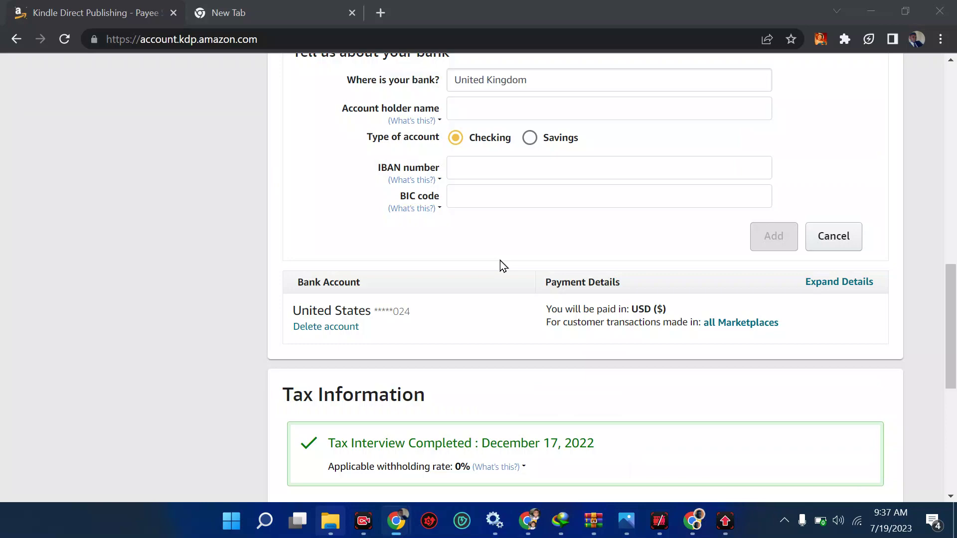
Go through the Payoneer, Geegpay and Payday tabs to Grey's Accounts & Reports with GBP bank details
key(alt+Tab)
key(Tab)
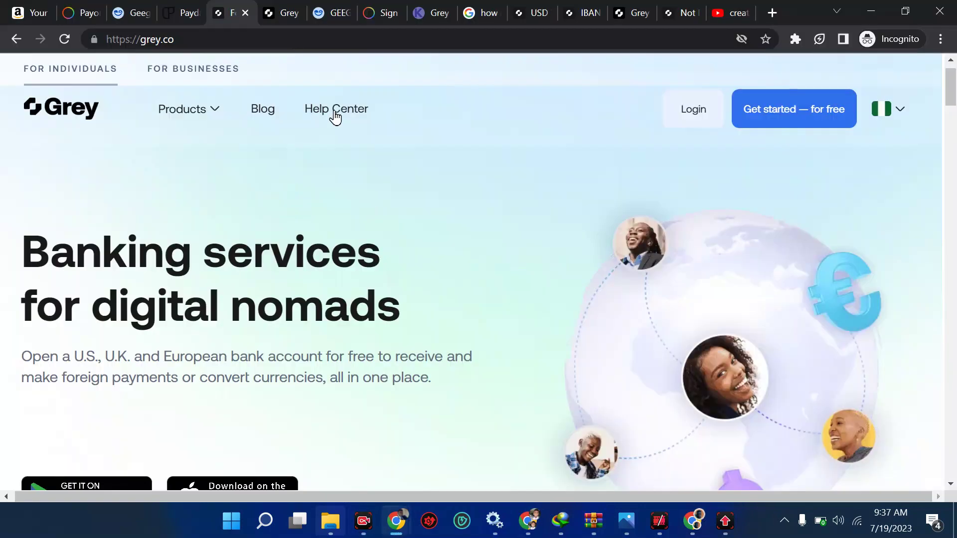
click(81, 14)
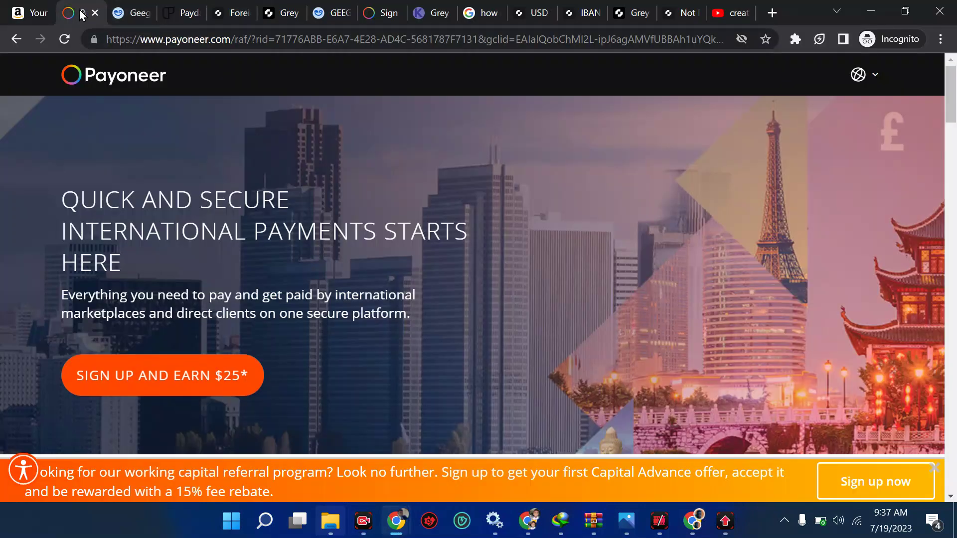
click(127, 14)
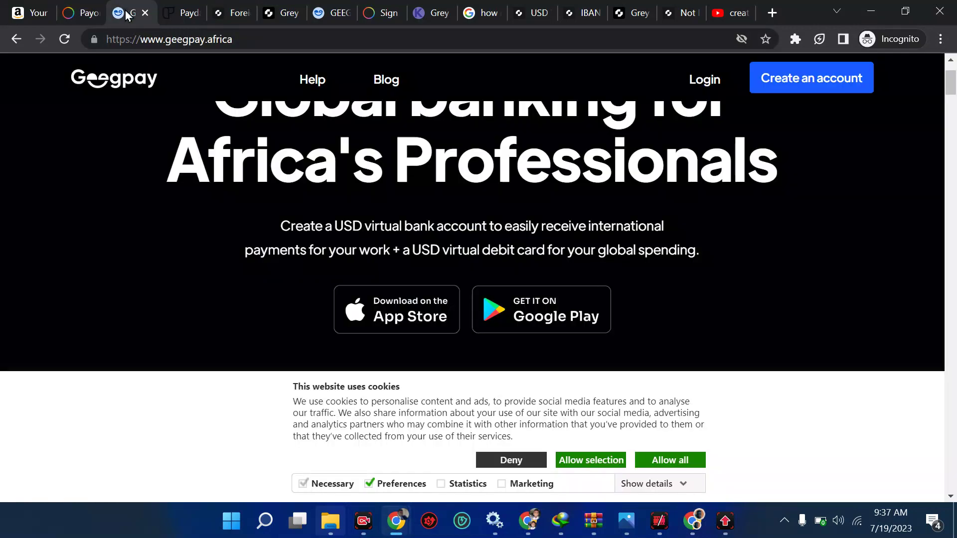
click(191, 16)
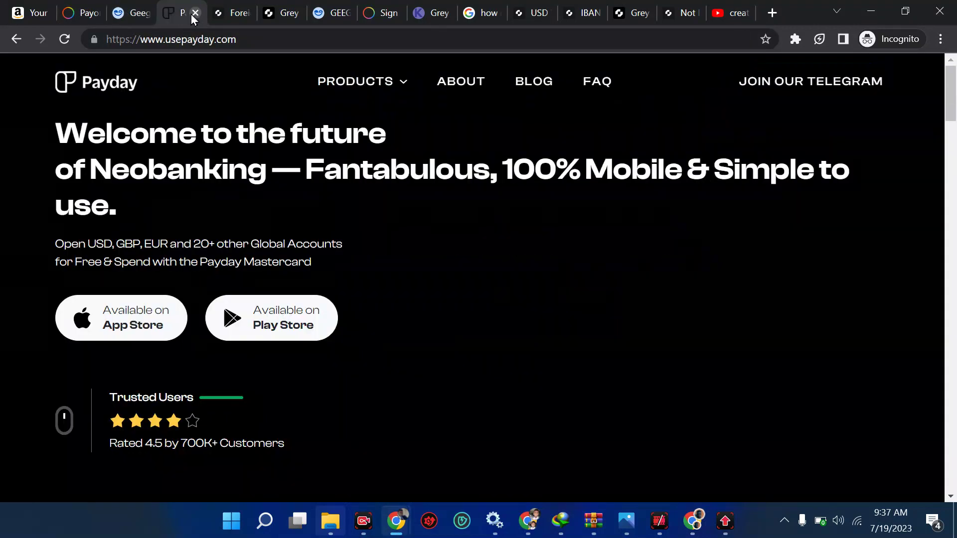
click(253, 12)
click(283, 13)
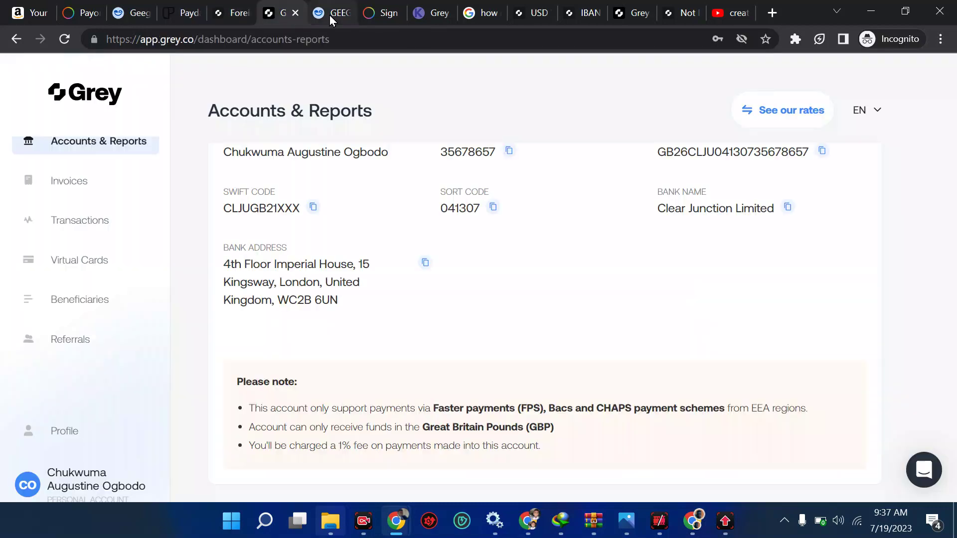
click(330, 15)
click(292, 14)
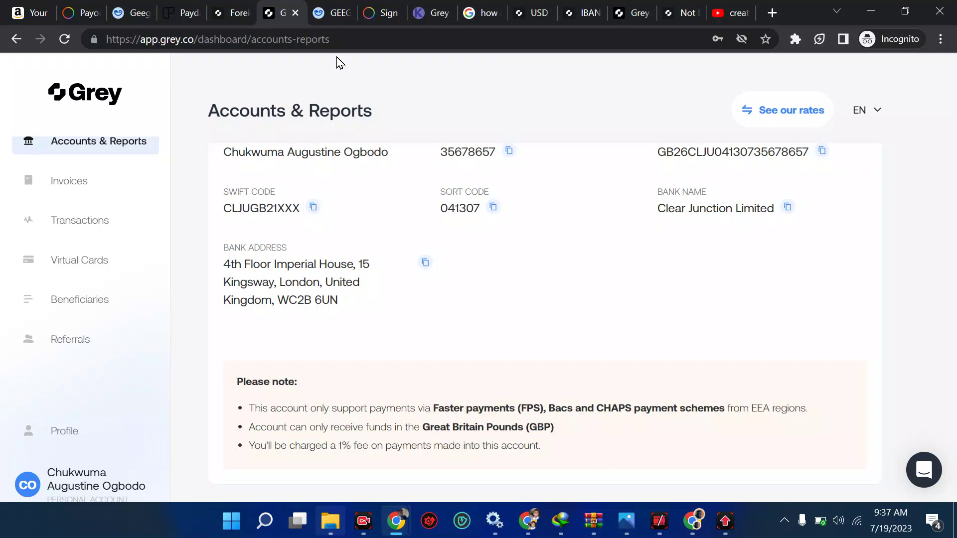
Back in KDP's Getting Paid list, highlight the US account's 'USD ($)' payout currency
key(alt+Tab)
key(Tab)
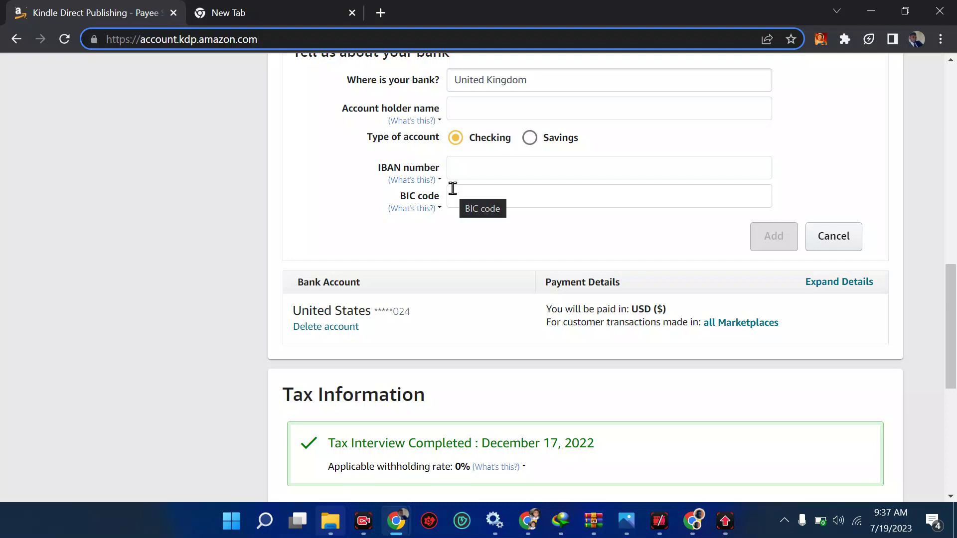
scroll(453, 188, up, 2)
scroll(452, 189, down, 3)
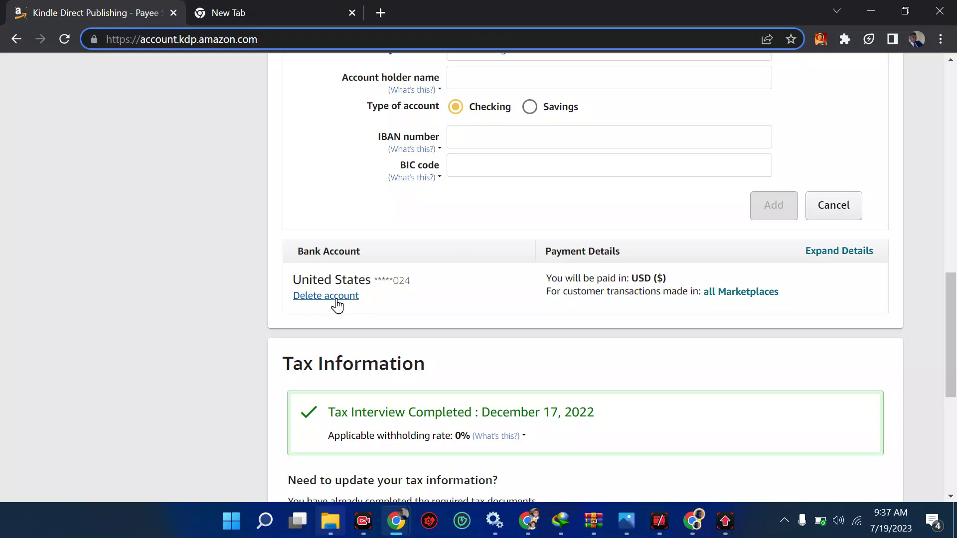
drag(670, 277, 638, 277)
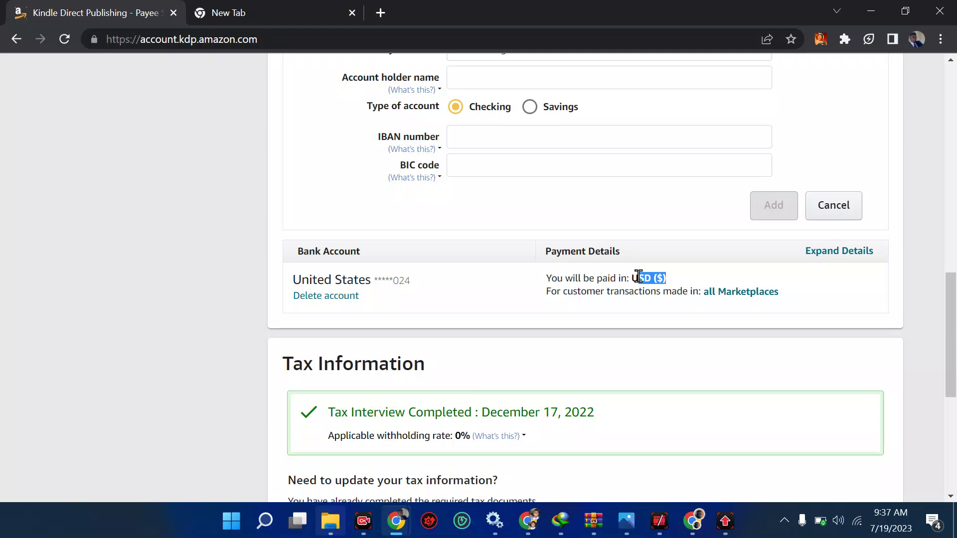
scroll(639, 277, down, 1)
click(597, 180)
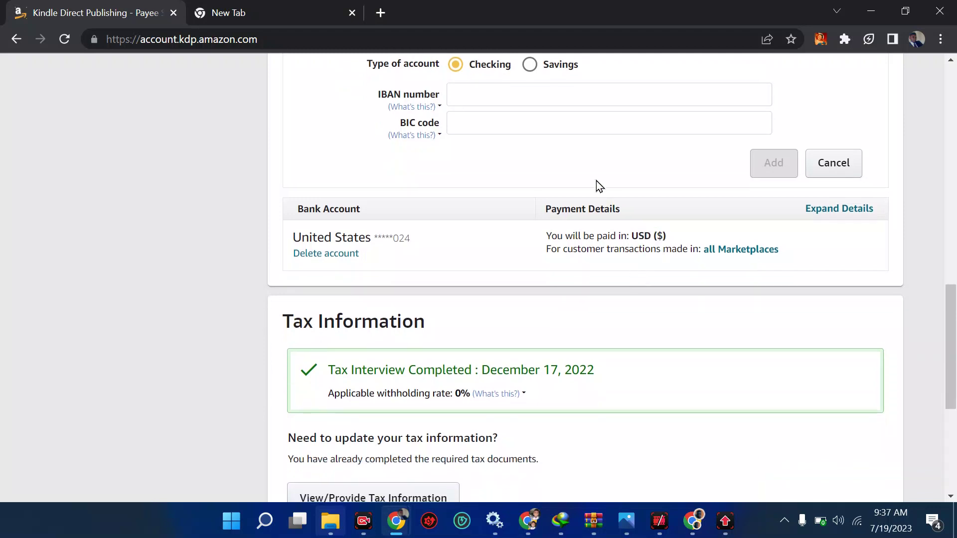
Change the new bank's country from United Kingdom to United States by typing 'state'
scroll(596, 181, up, 3)
click(513, 170)
drag(527, 170, 488, 171)
text(state)
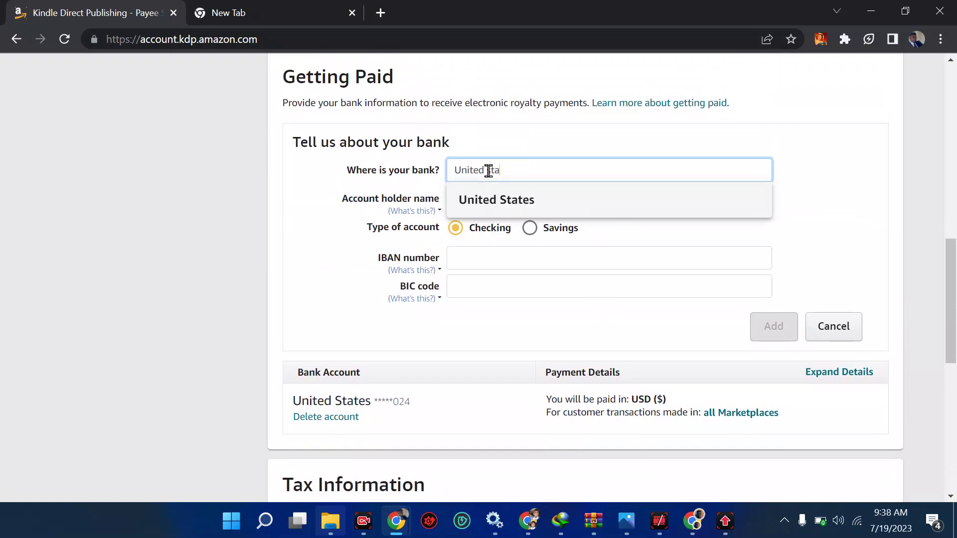
click(503, 202)
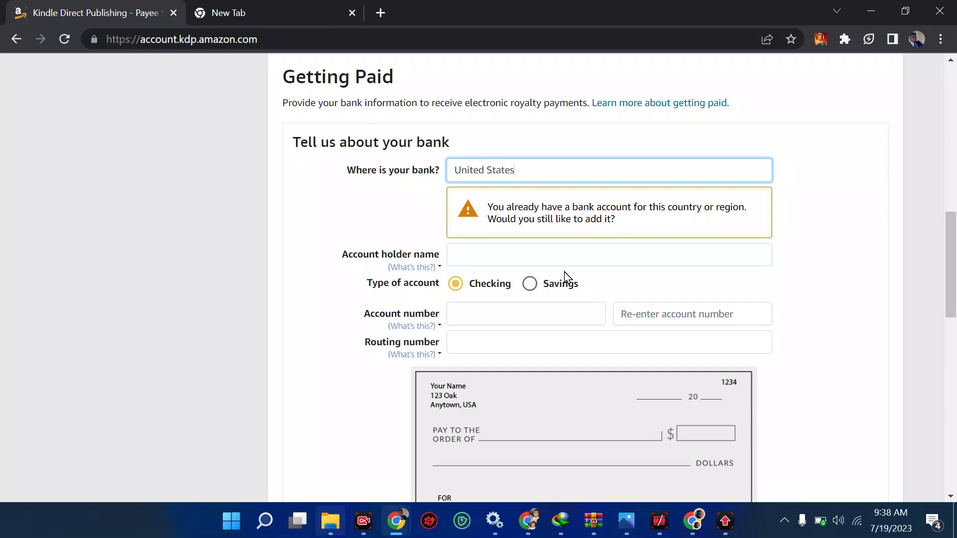
key(alt+Tab)
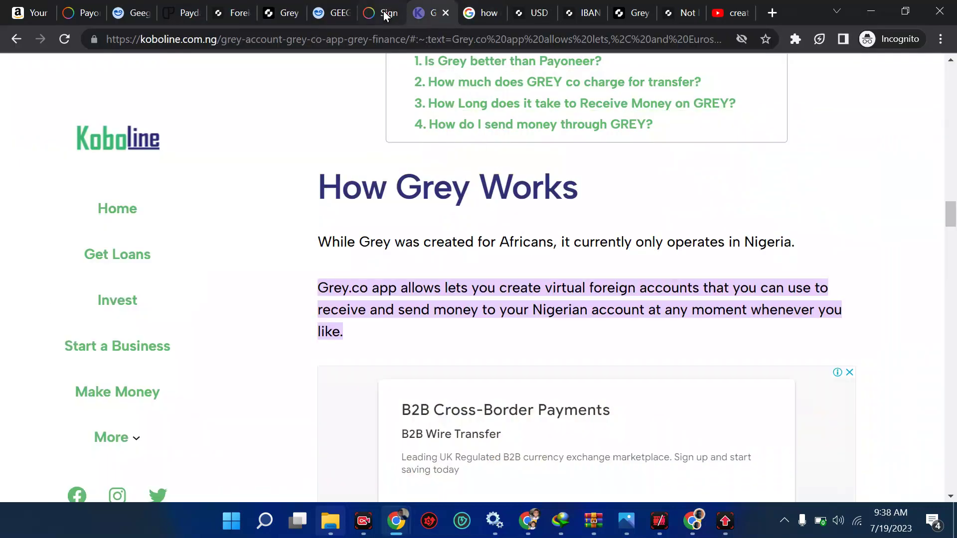
Scroll through Grey's NGN, EUR and GBP account details, then return to KDP
click(328, 10)
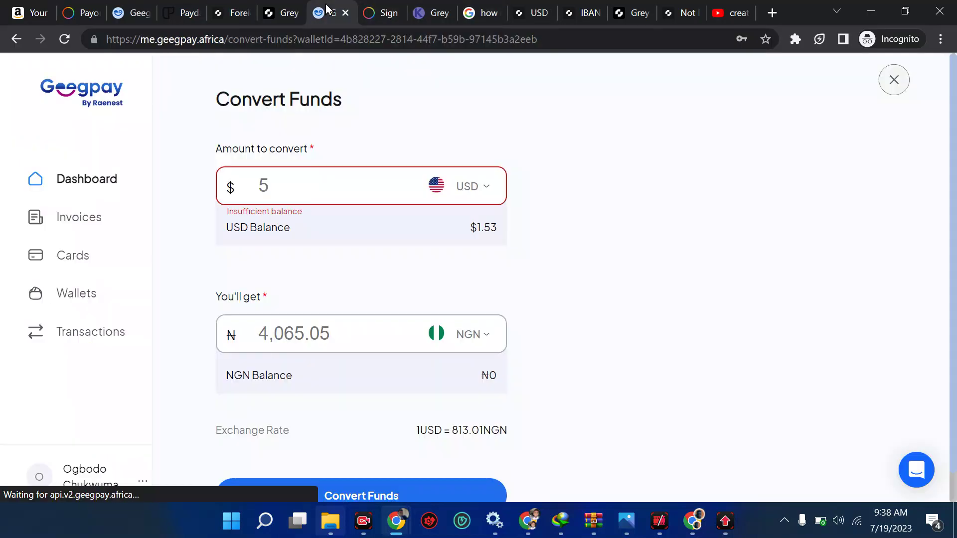
click(281, 12)
scroll(430, 209, up, 15)
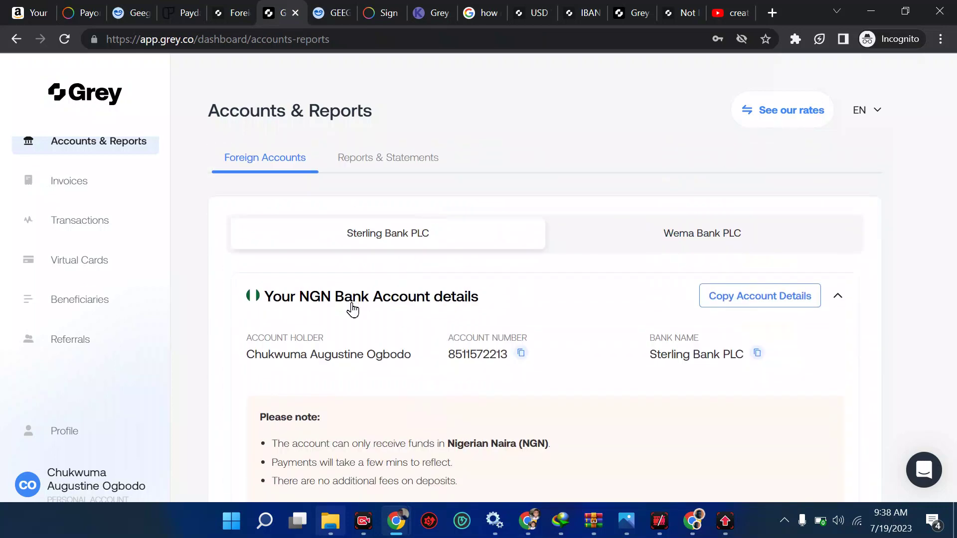
scroll(331, 310, down, 4)
scroll(331, 304, down, 1)
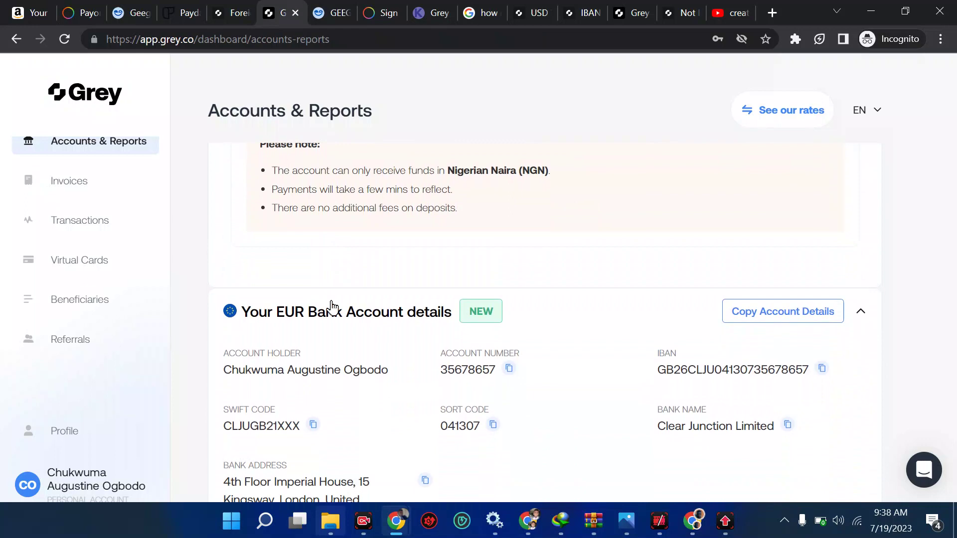
scroll(336, 311, down, 5)
scroll(339, 320, down, 4)
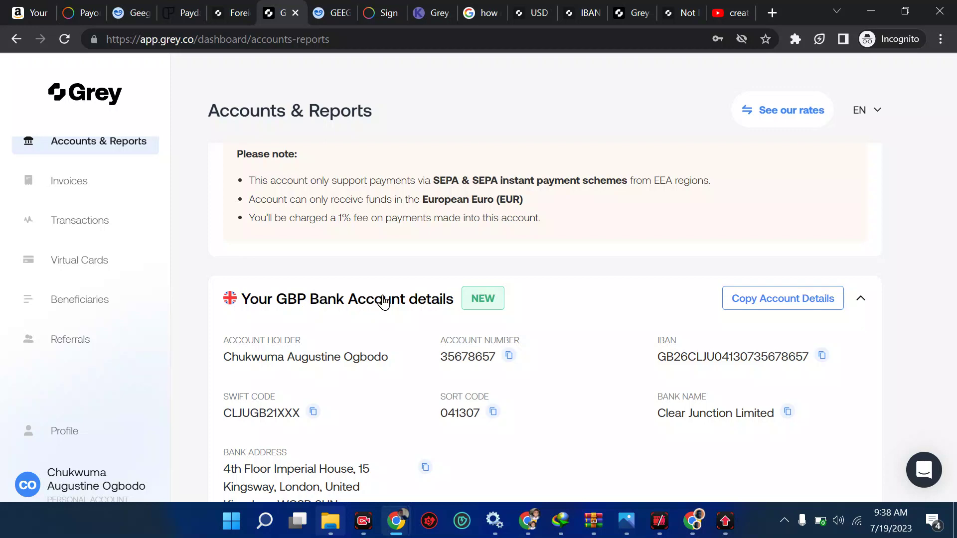
key(alt+Tab)
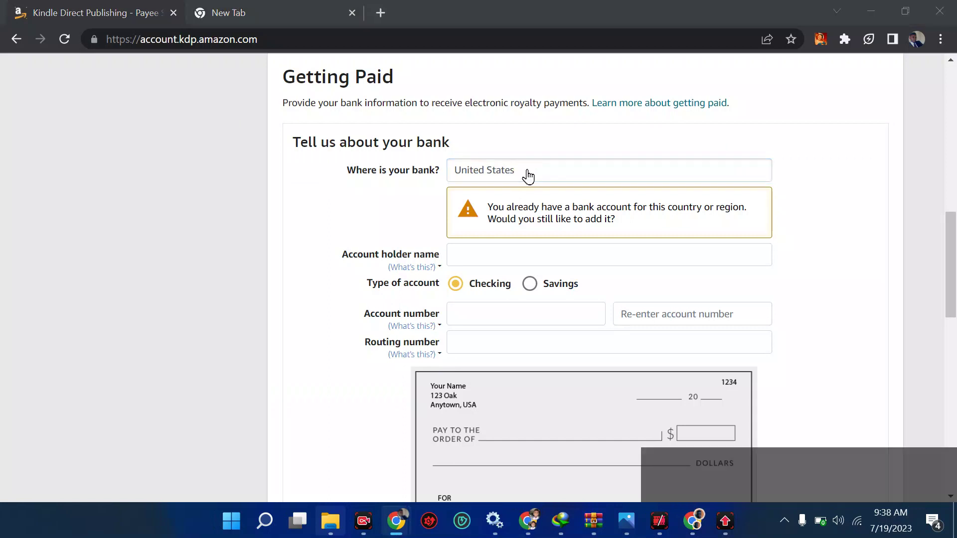
Scroll back through Grey's foreign account details
key(alt+Tab)
scroll(468, 236, up, 1)
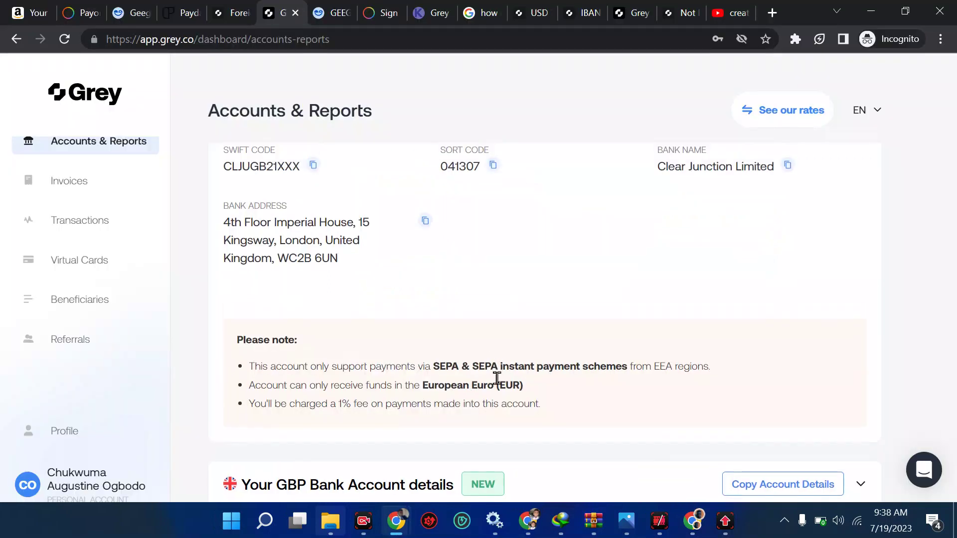
scroll(446, 382, up, 1)
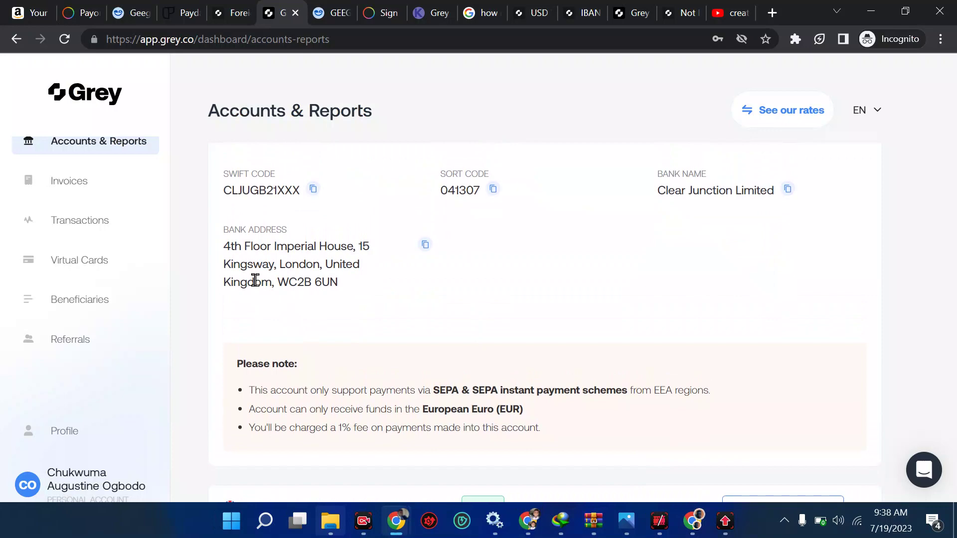
scroll(378, 265, up, 5)
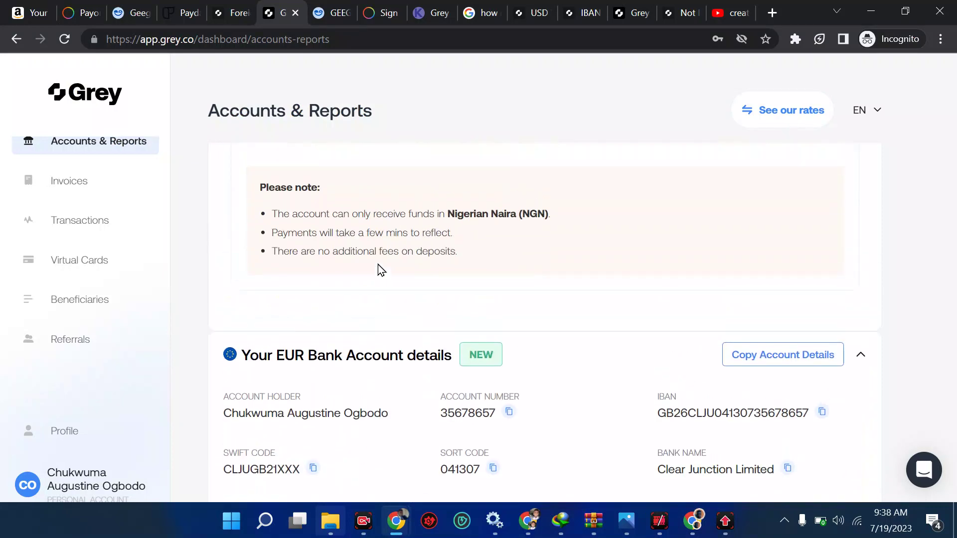
scroll(378, 270, up, 4)
scroll(377, 264, down, 3)
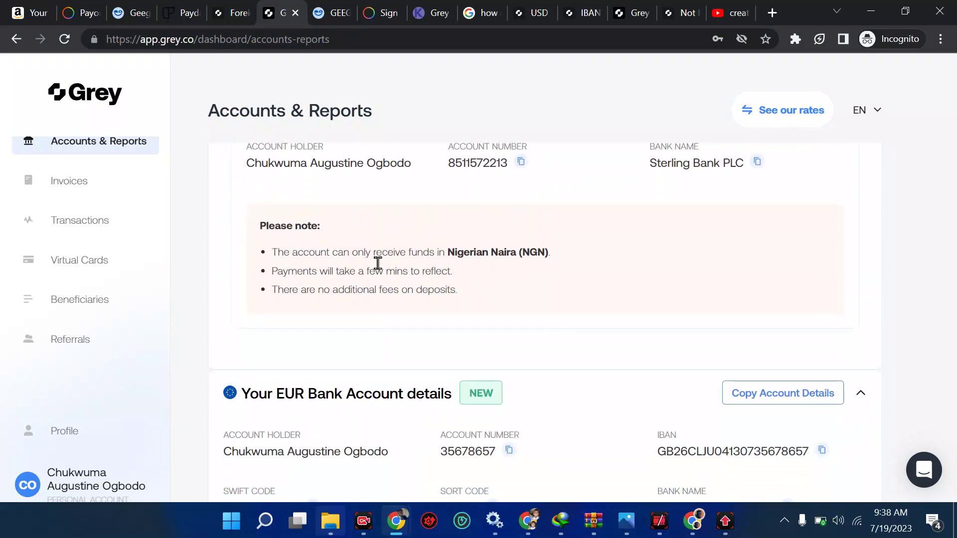
scroll(378, 263, down, 1)
Set KDP's bank country back to United Kingdom by typing 'king' after 'United'
key(alt+Tab)
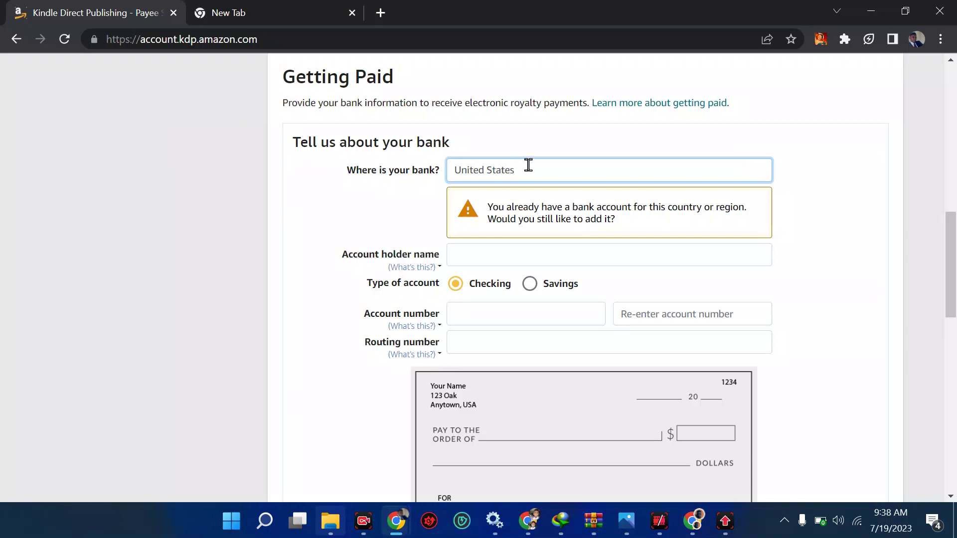
key(BackSpace)
key(BackSpace)
key(BackSpace)
key(BackSpace)
key(BackSpace)
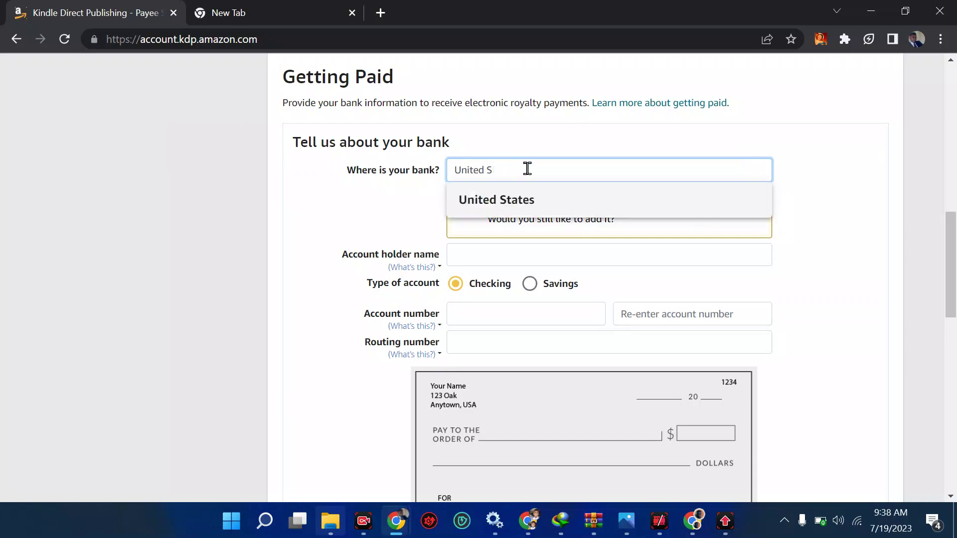
key(BackSpace)
text(king)
click(531, 198)
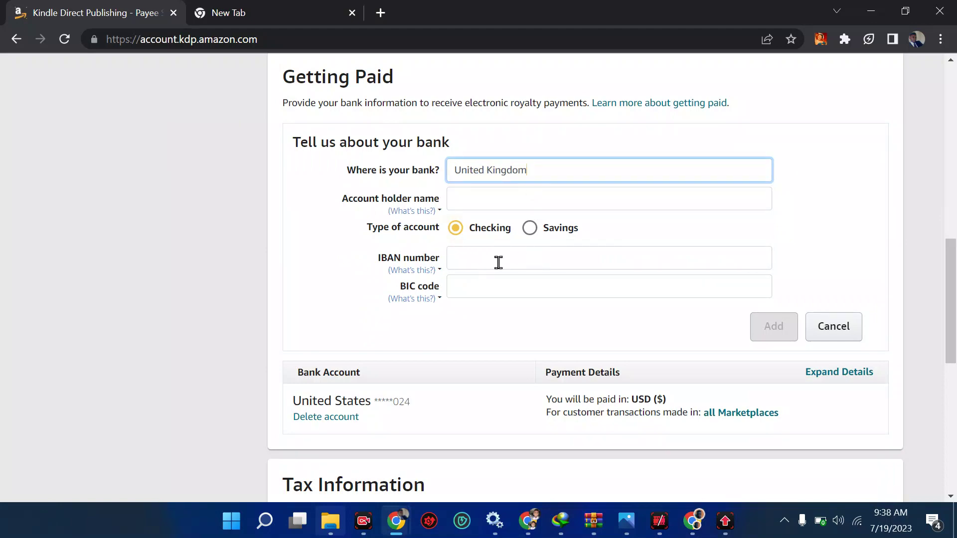
key(alt+Tab)
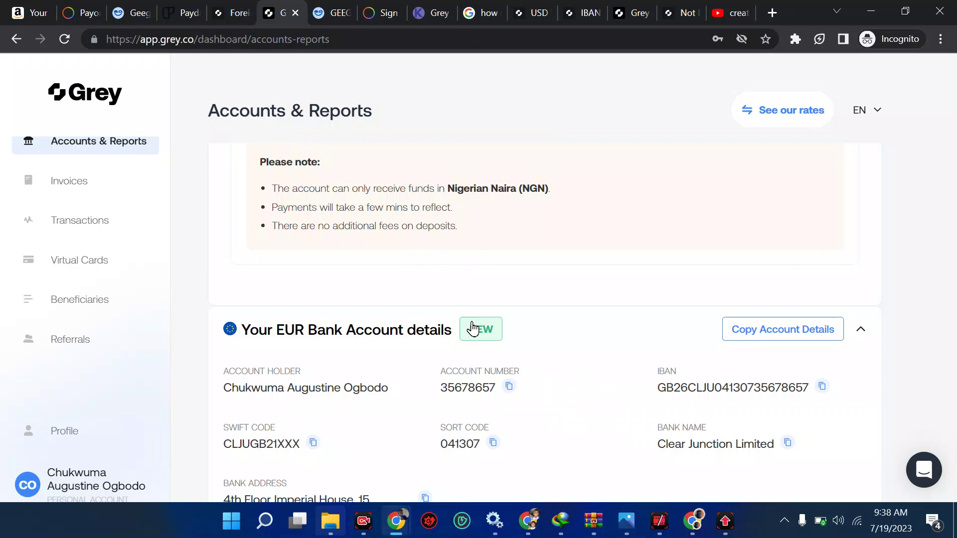
scroll(471, 328, down, 1)
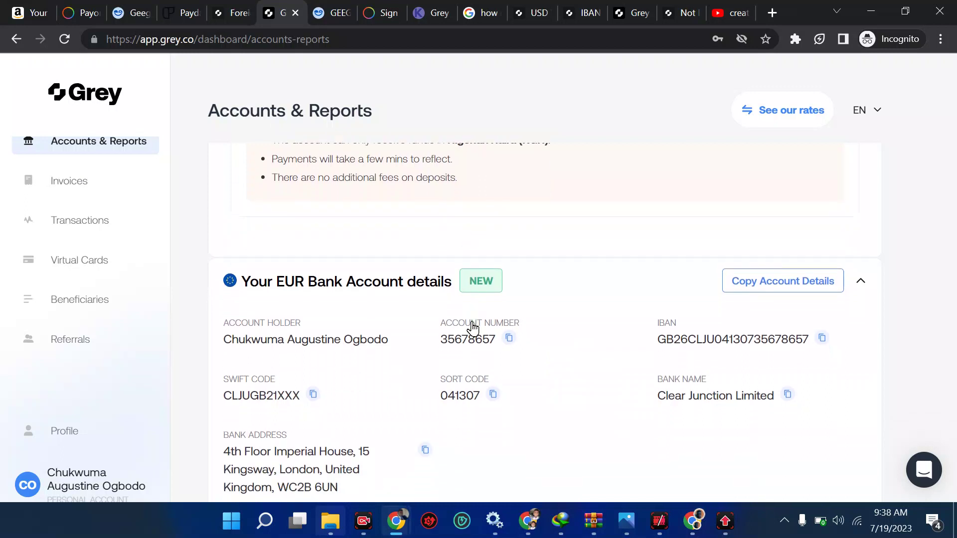
click(509, 326)
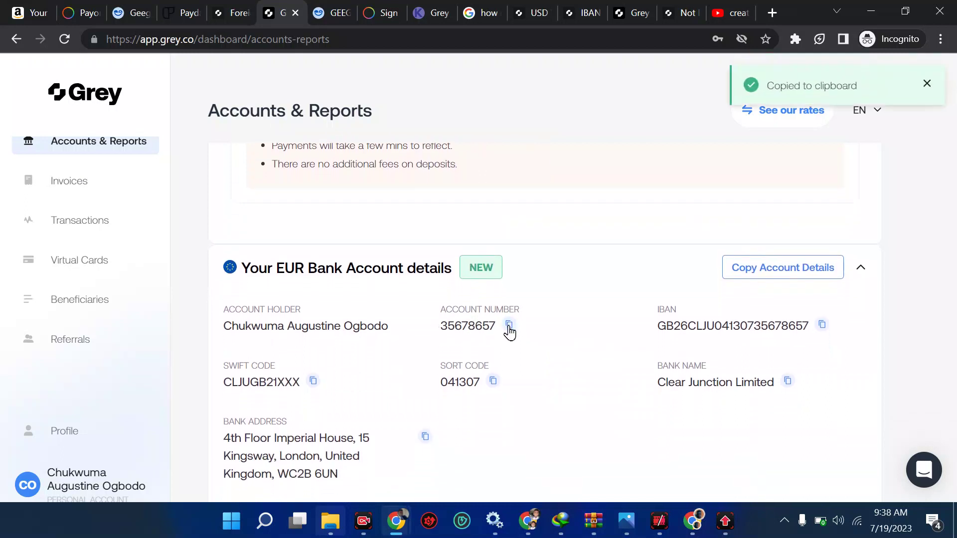
scroll(509, 331, down, 4)
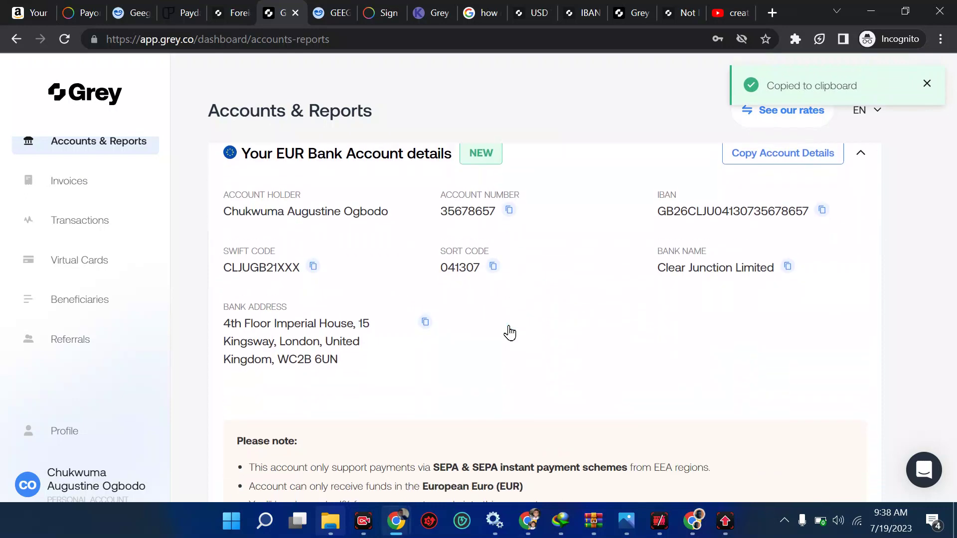
key(alt+Tab)
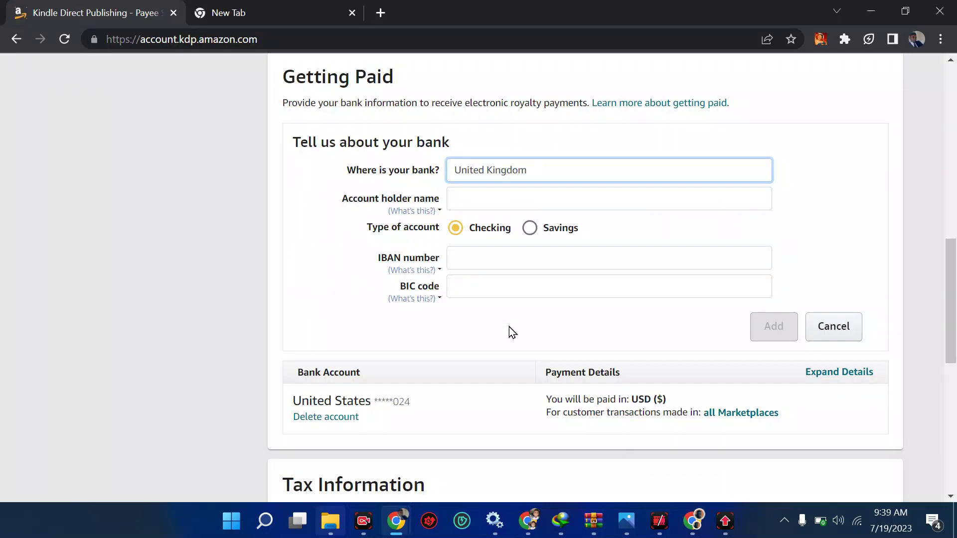
key(alt+Tab)
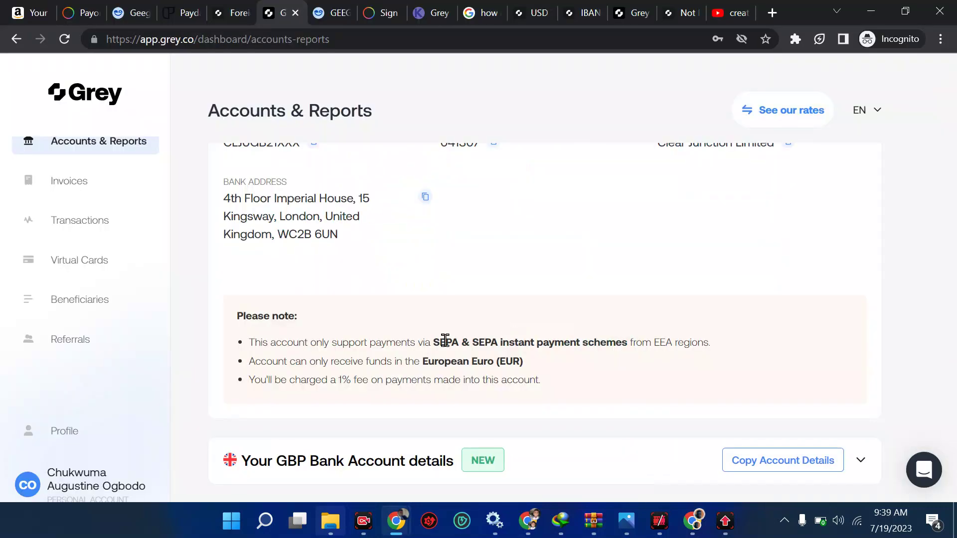
scroll(395, 243, up, 3)
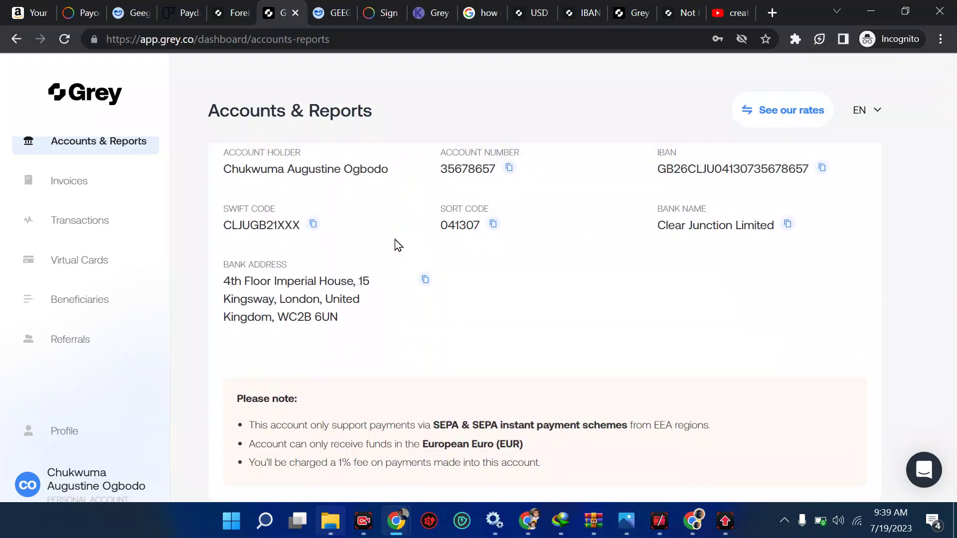
click(508, 204)
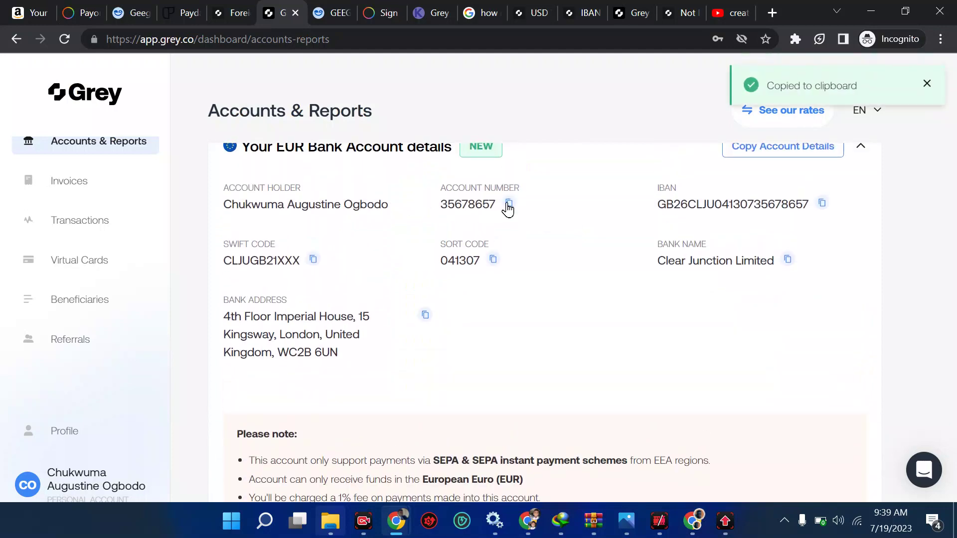
key(alt+Tab)
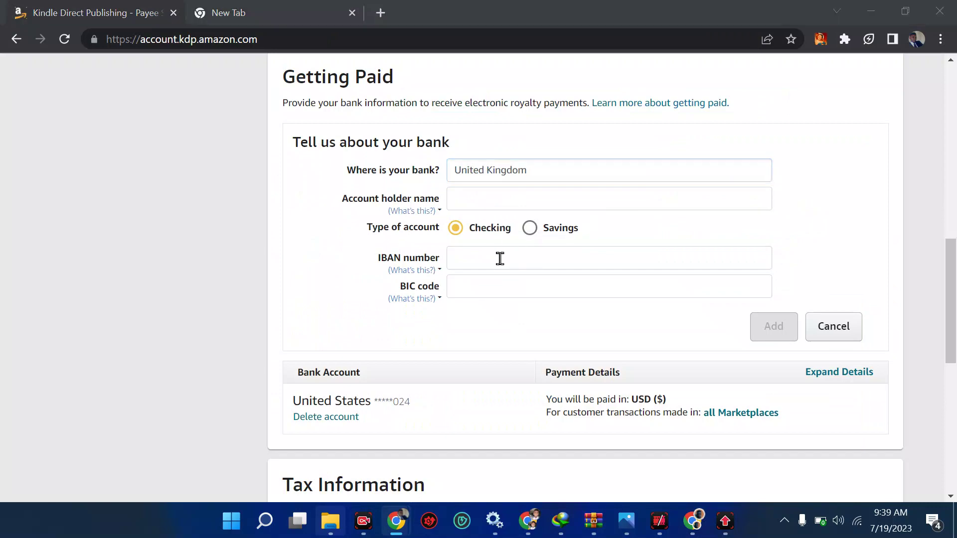
key(alt+Tab)
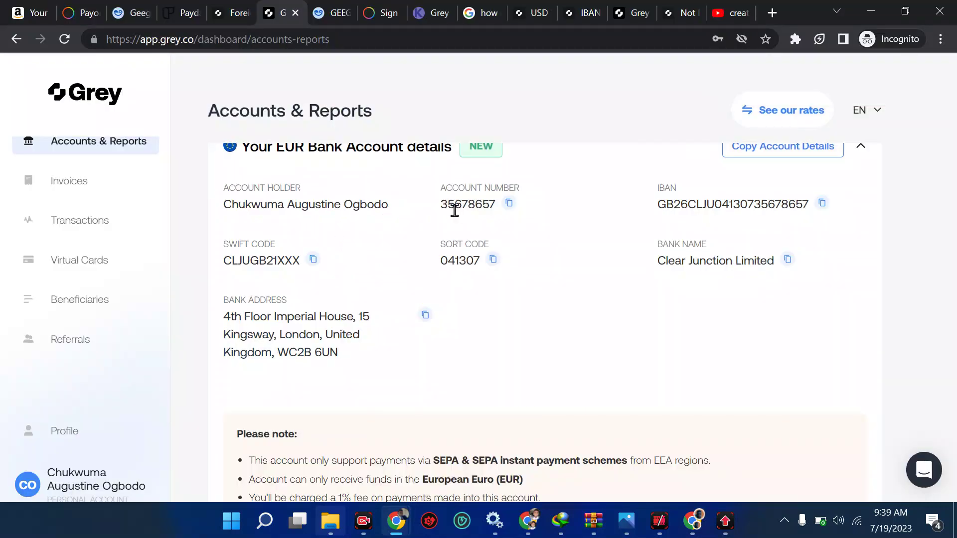
key(alt+Tab)
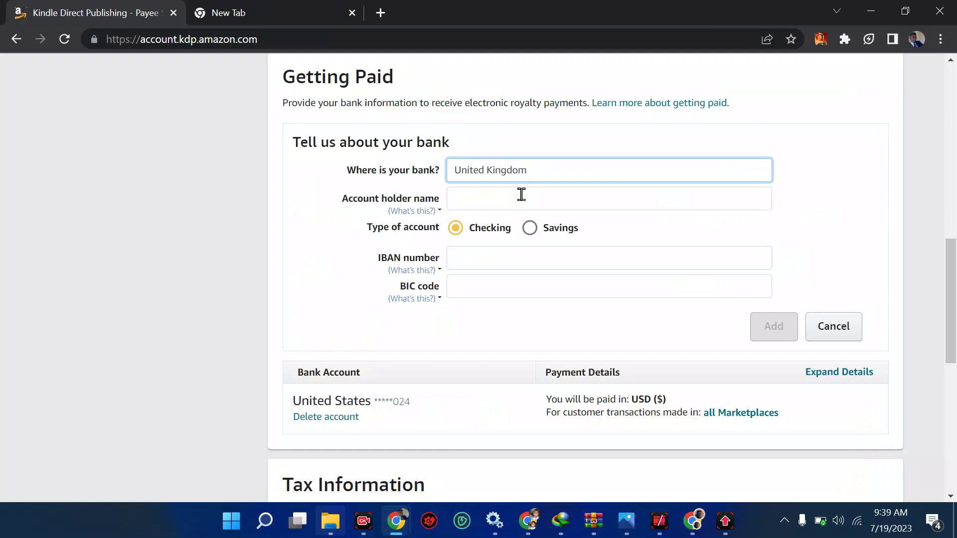
Paste the EUR account holder's name from Grey into KDP's account holder field
click(500, 205)
key(alt+Tab)
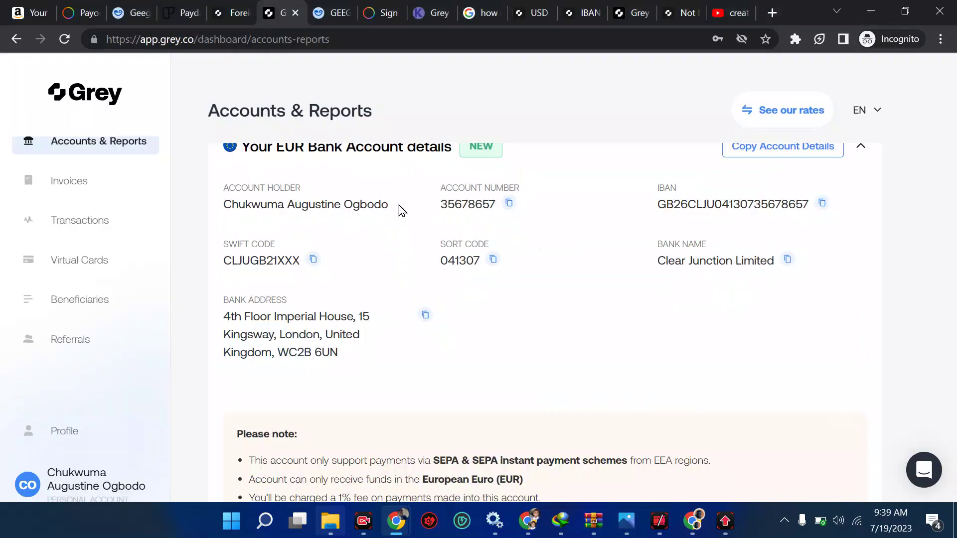
drag(403, 210, 226, 208)
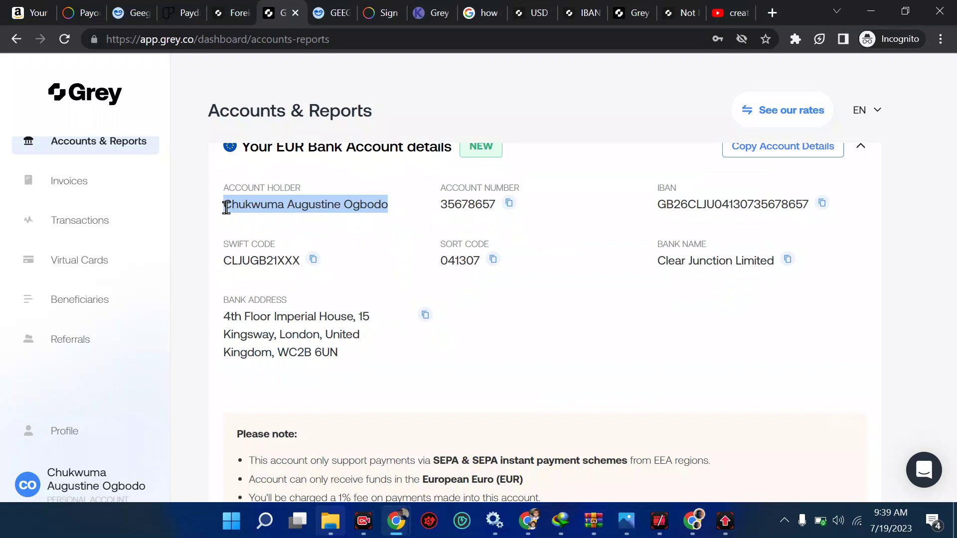
key(ctrl+c)
key(alt+Tab)
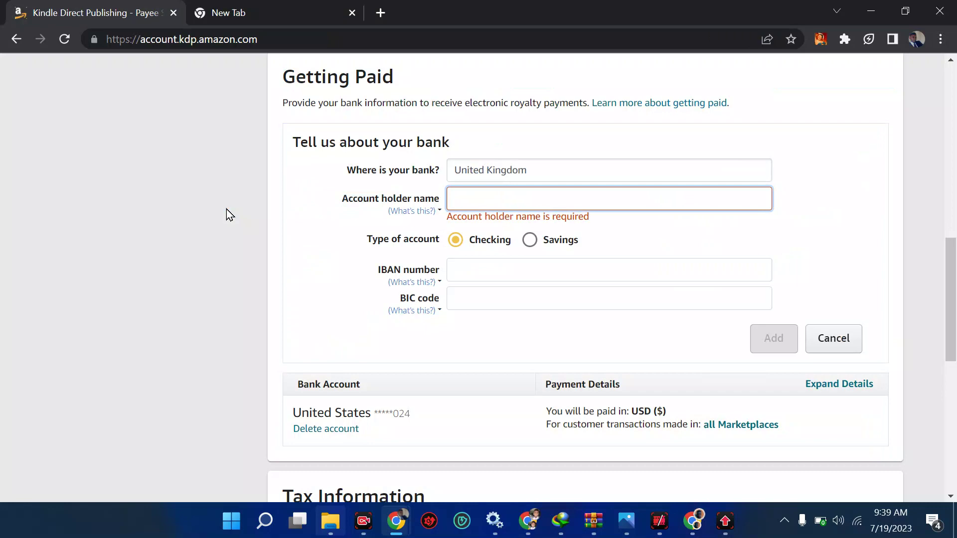
key(ctrl+v)
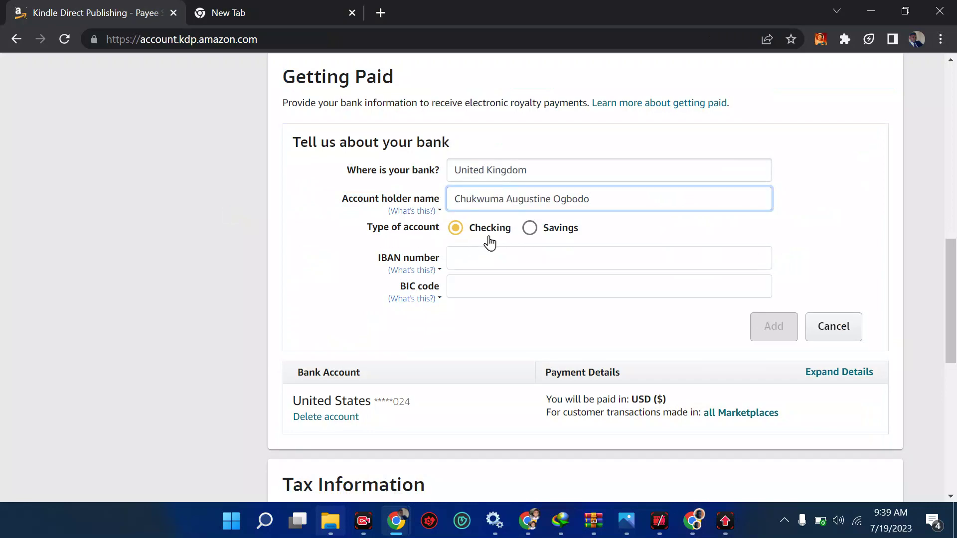
Copy the EUR account's IBAN from Grey into KDP's IBAN field
key(alt+Tab)
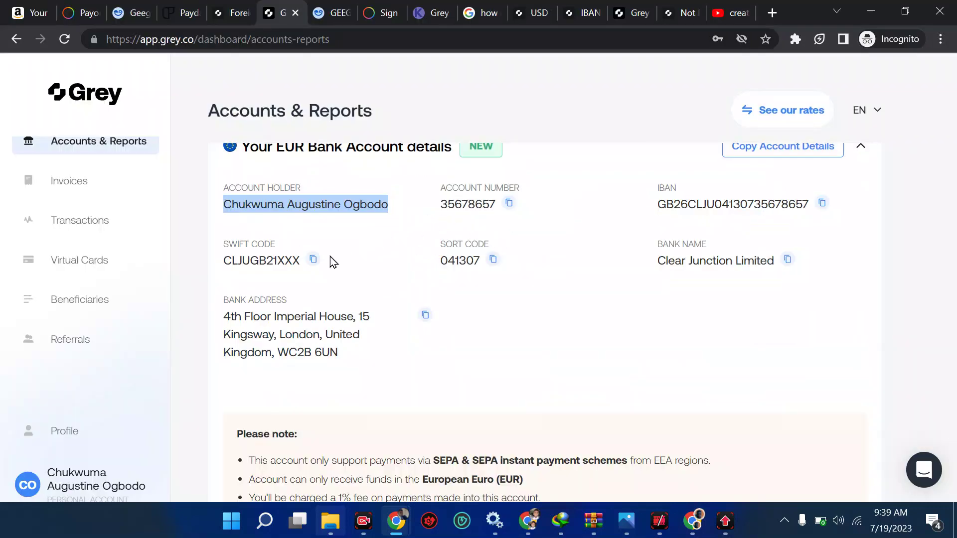
key(alt+Tab)
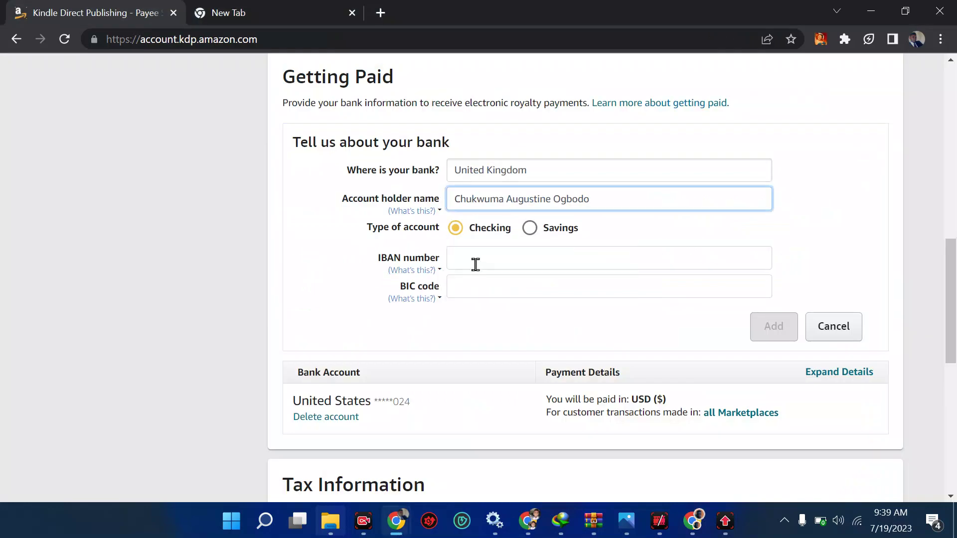
click(476, 264)
key(alt+Tab)
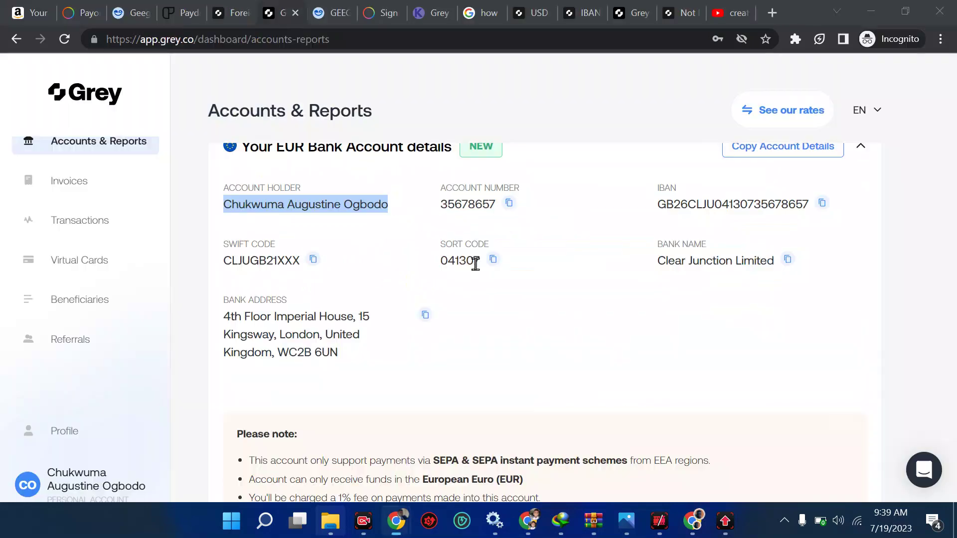
click(821, 204)
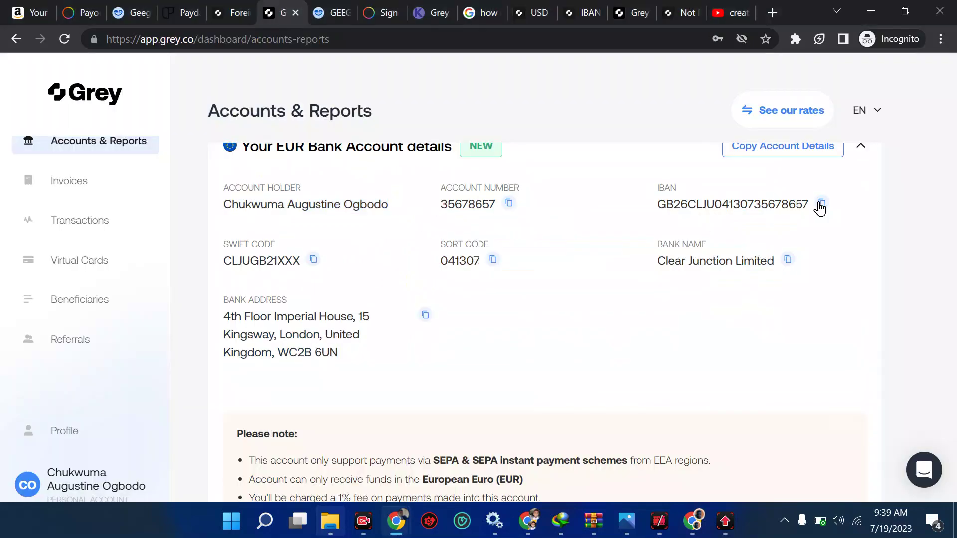
key(alt+Tab)
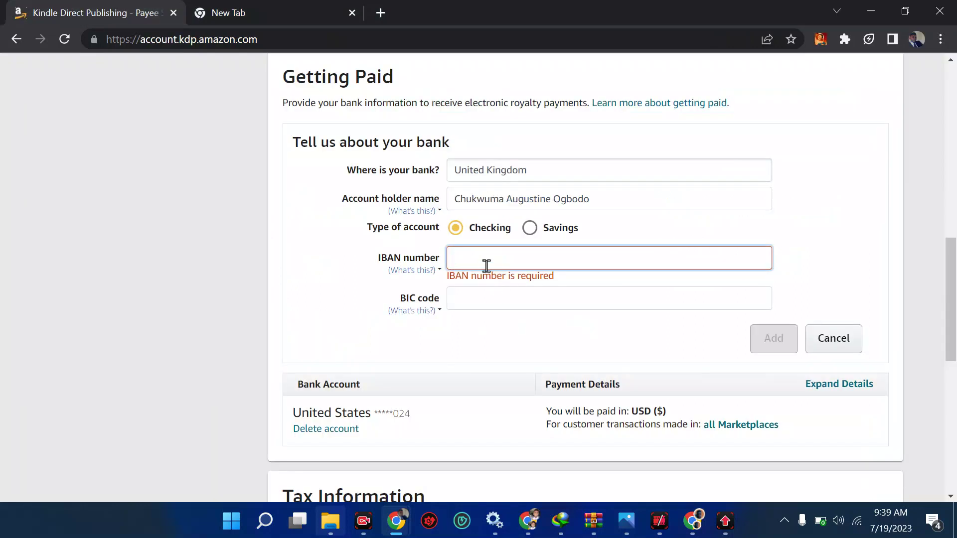
key(ctrl+v)
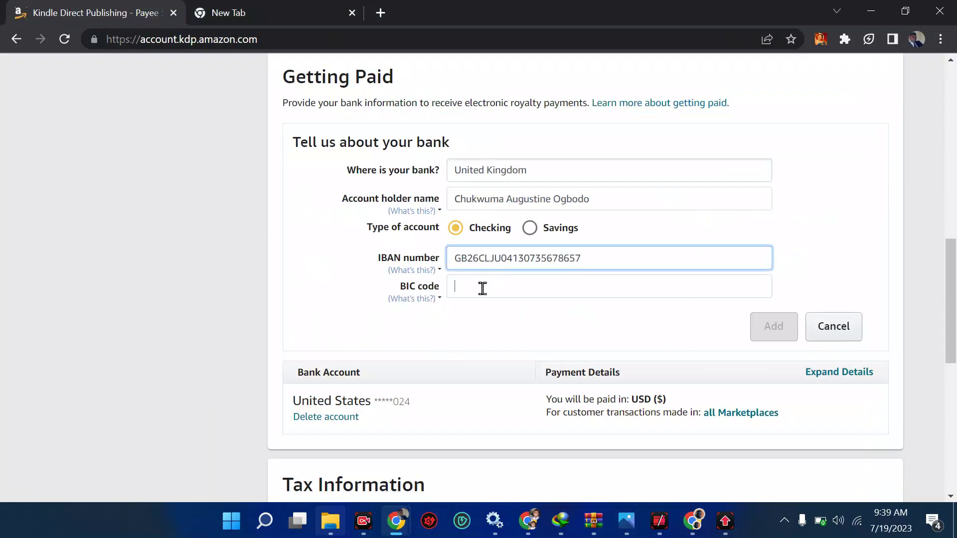
Paste Grey's EUR SWIFT code as the BIC code and submit the UK bank account
click(483, 288)
mouse_move(393, 305)
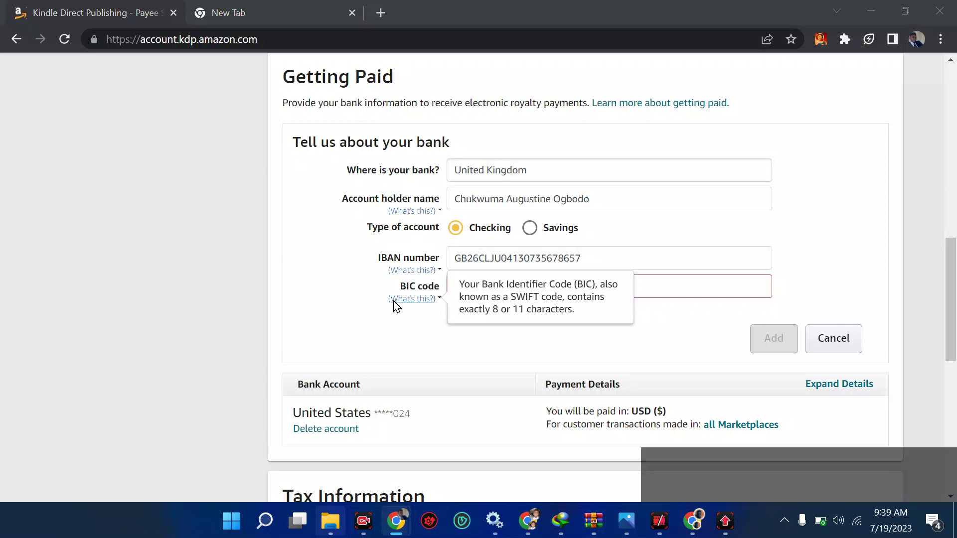
key(alt+Tab)
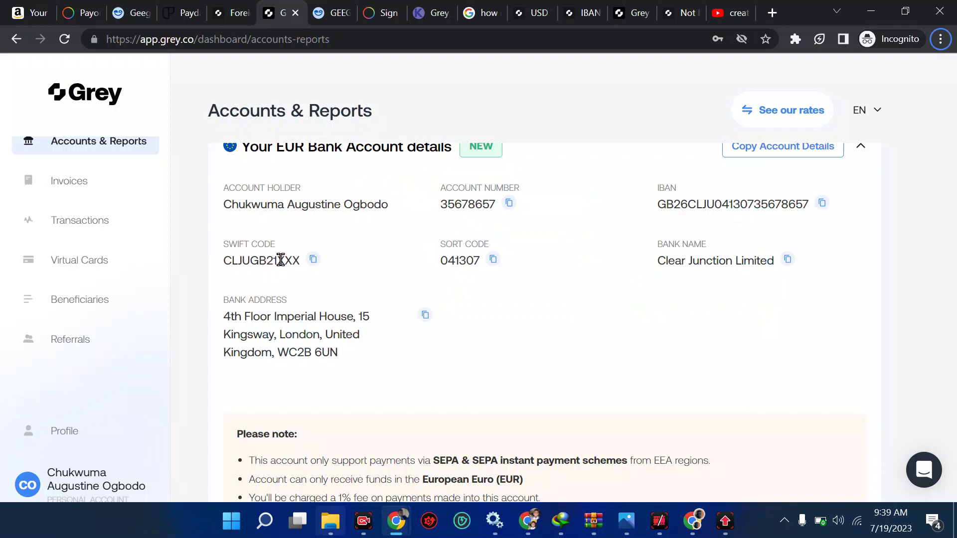
click(313, 260)
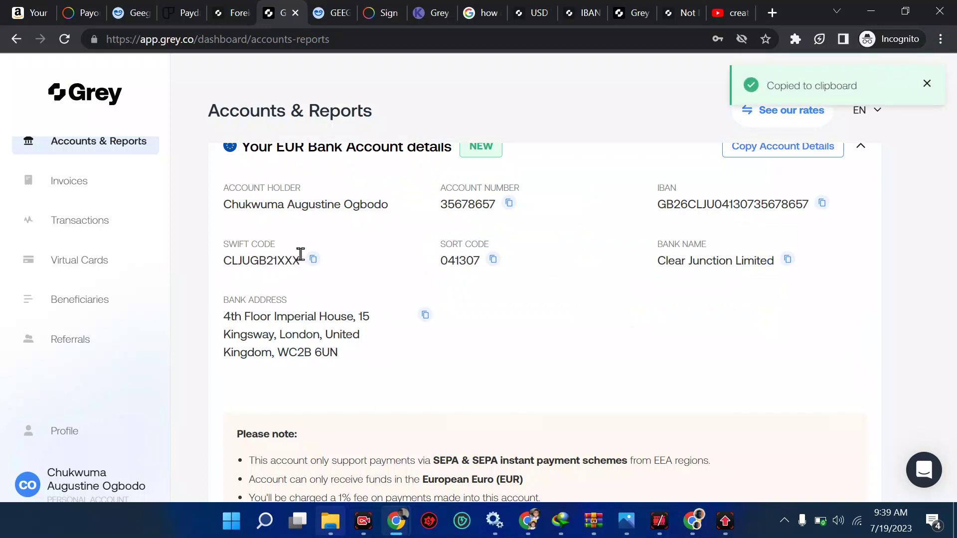
key(alt+Tab)
key(ctrl+v)
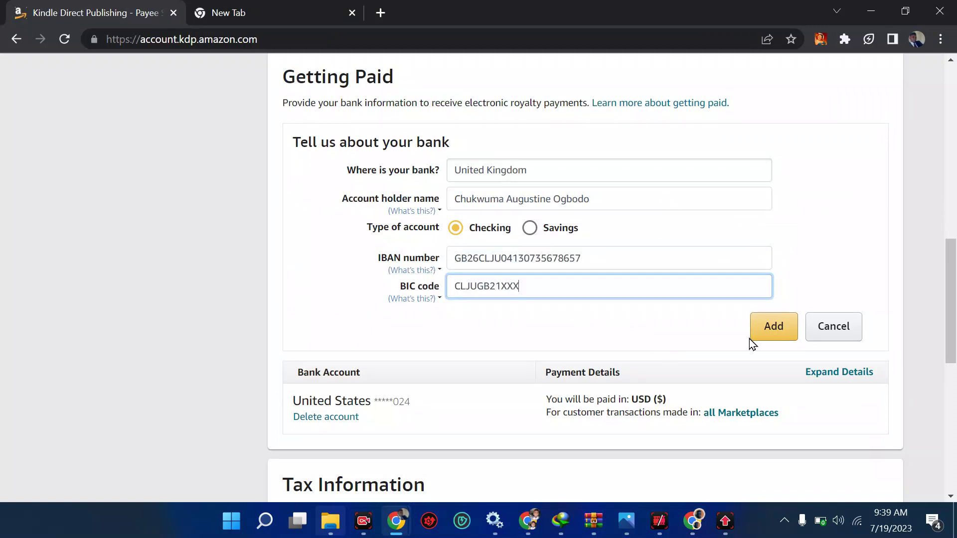
click(768, 334)
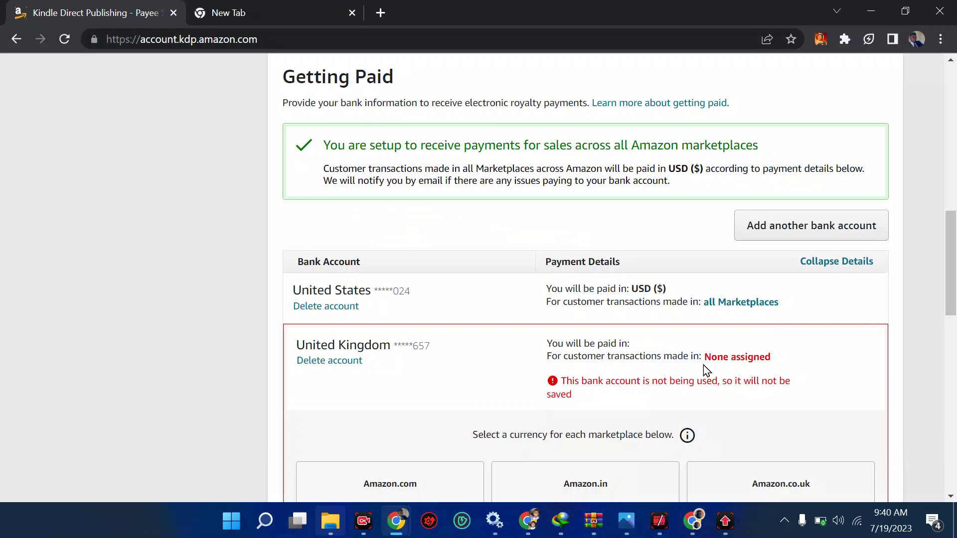
Assign Amazon.com, .in, .co.uk, .es, .fr and .de to the UK account, keeping .de in GBP
scroll(706, 369, down, 1)
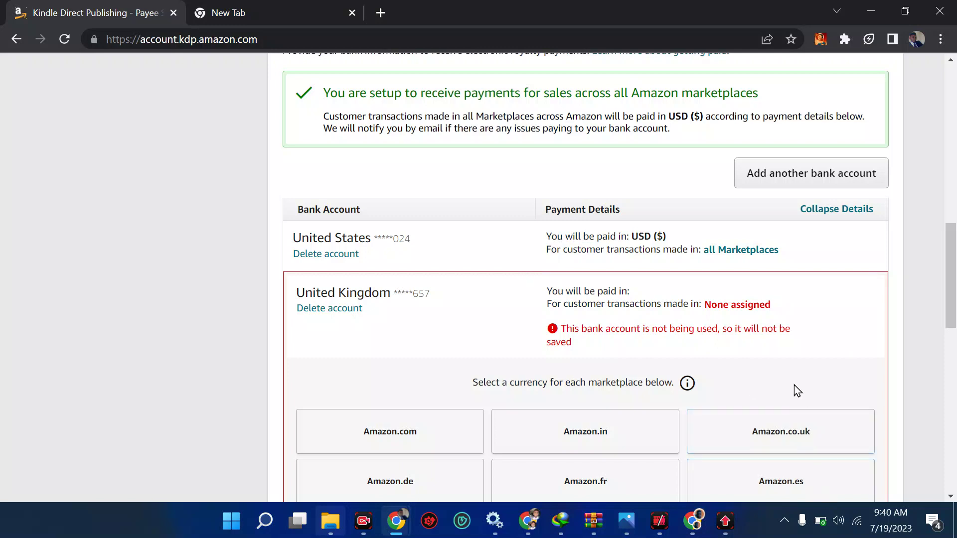
scroll(794, 385, down, 1)
scroll(794, 385, up, 1)
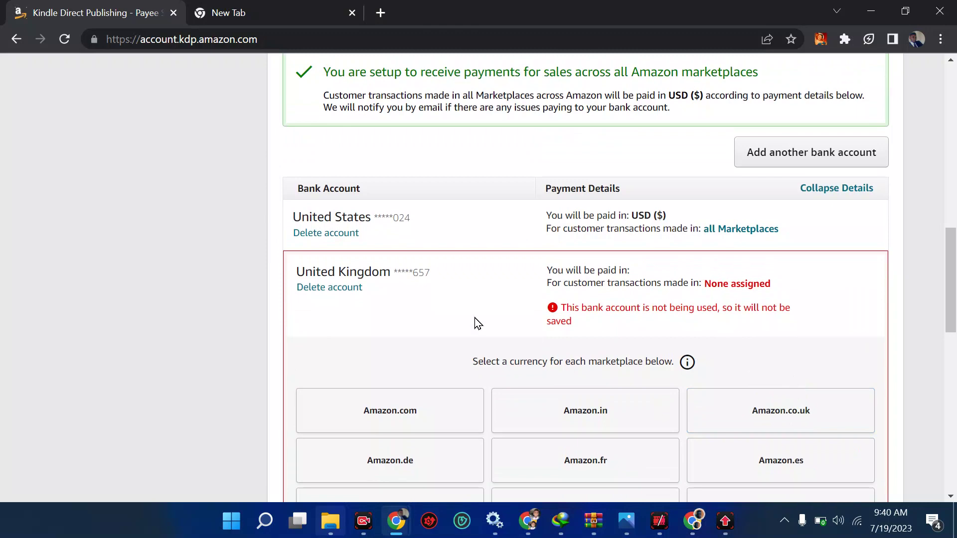
scroll(578, 277, down, 2)
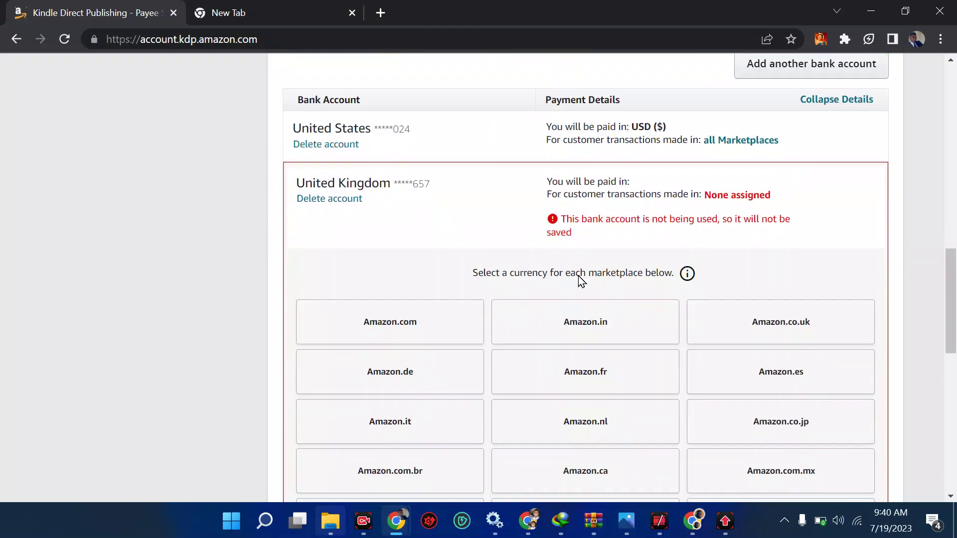
scroll(581, 282, down, 3)
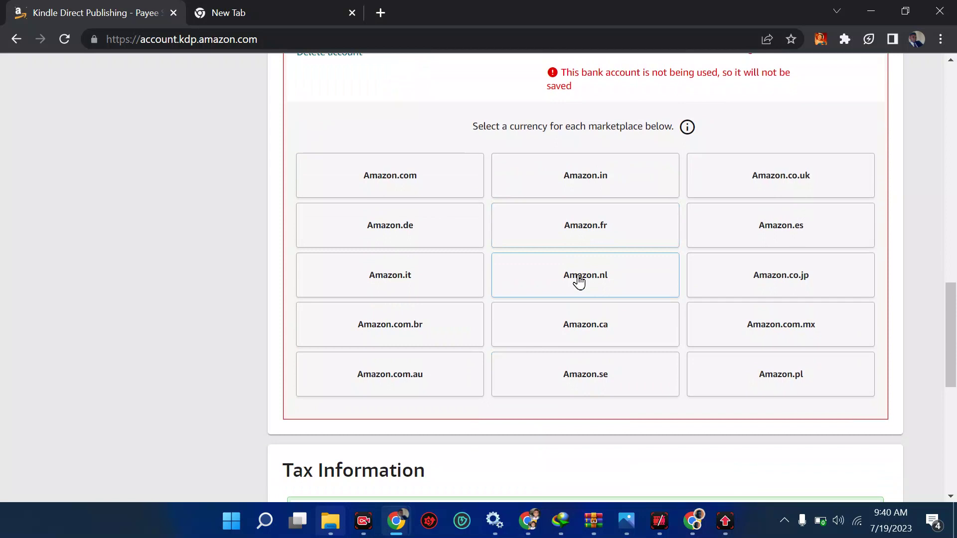
scroll(579, 282, up, 2)
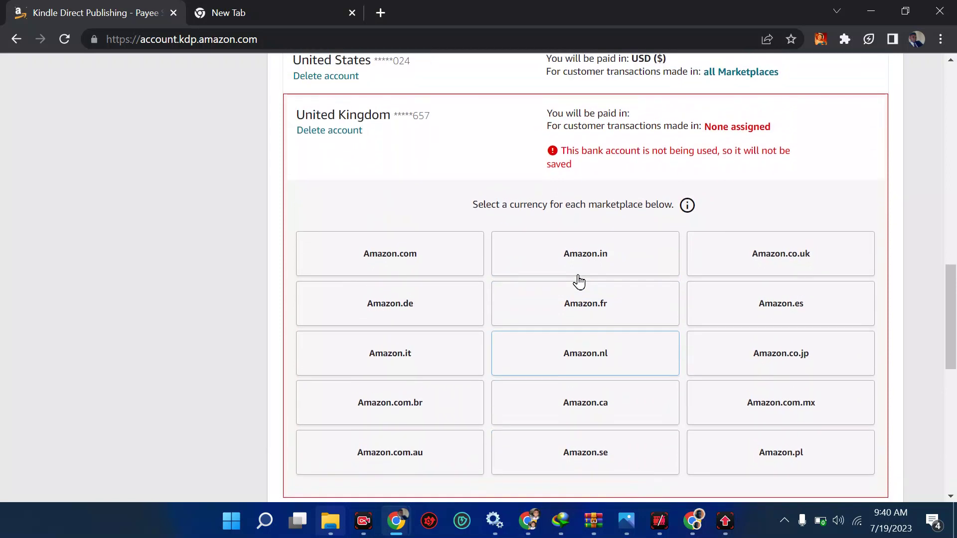
click(398, 266)
click(543, 244)
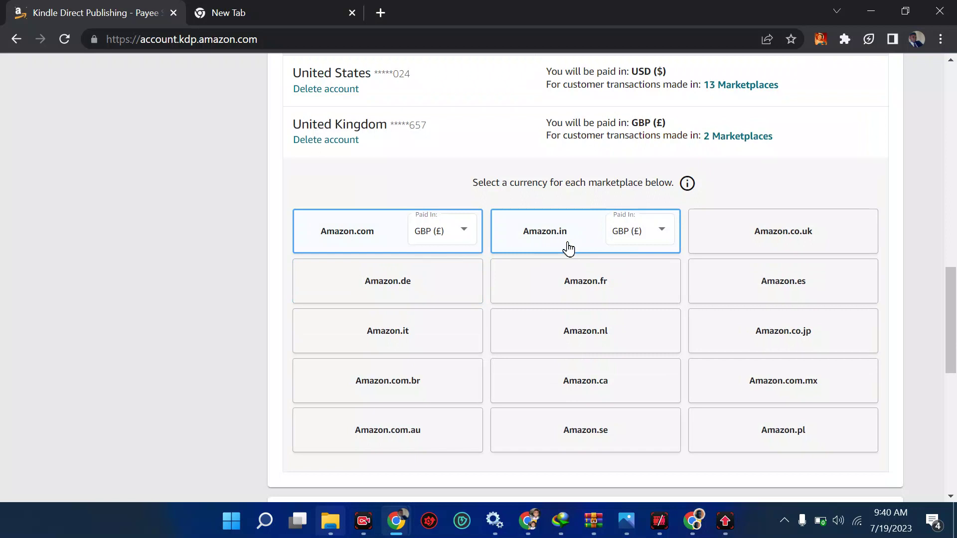
click(733, 243)
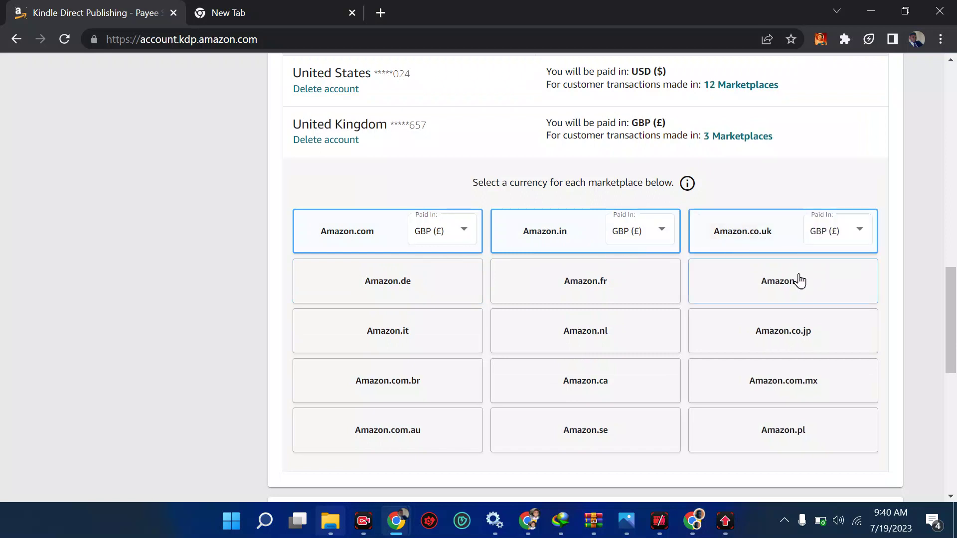
click(793, 281)
click(655, 295)
click(449, 287)
click(425, 278)
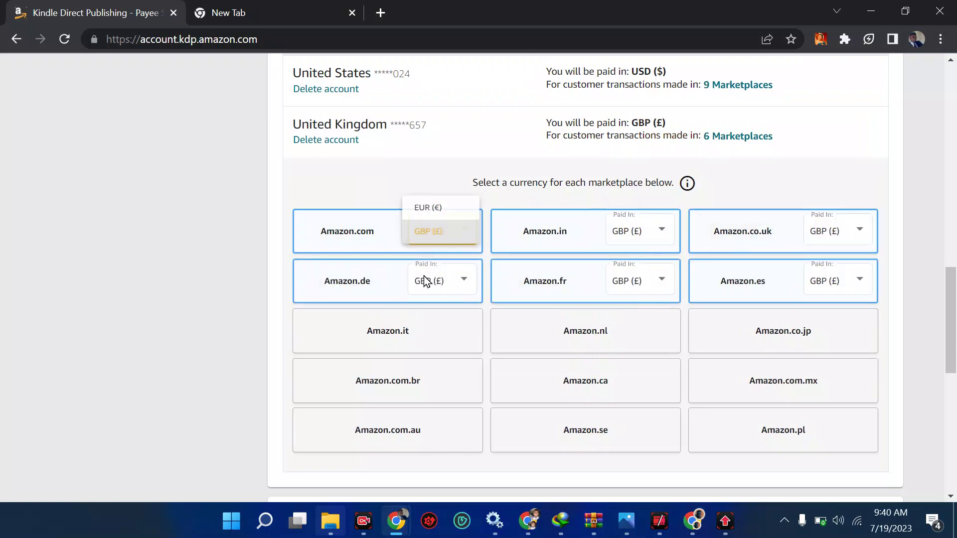
click(424, 283)
Unassign Amazon.in, .fr, .es, .co.uk, .com and .de from the United Kingdom account
scroll(535, 244, up, 1)
click(553, 270)
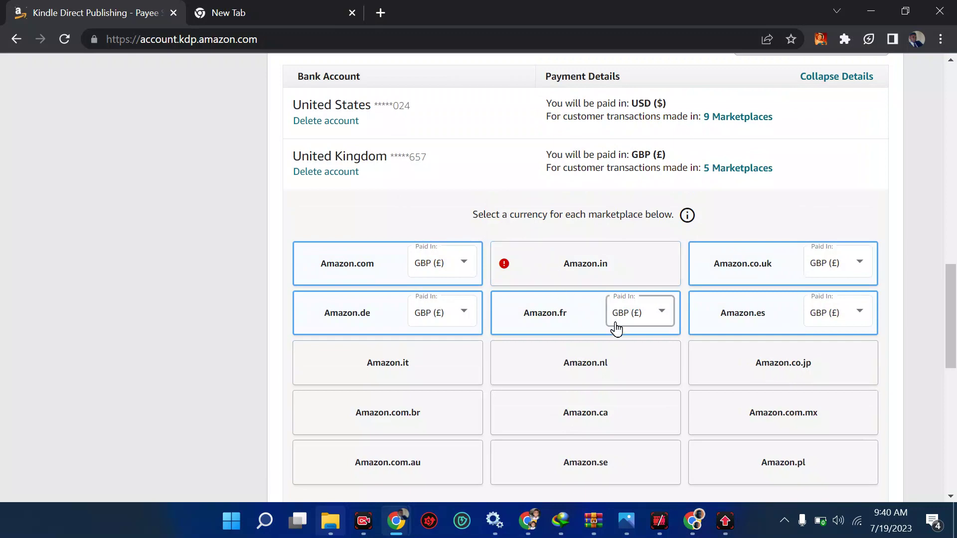
click(584, 330)
click(769, 323)
click(748, 270)
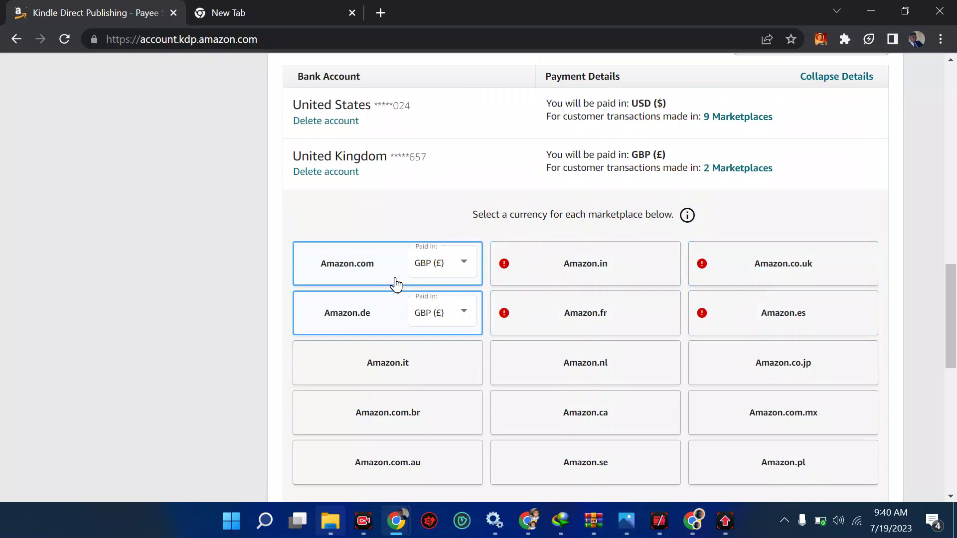
click(392, 280)
click(377, 306)
scroll(530, 298, up, 5)
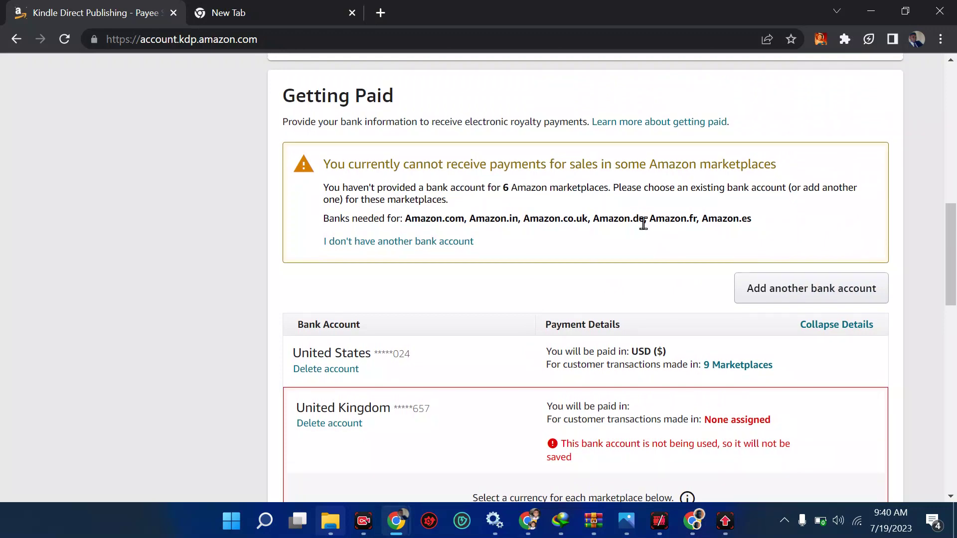
Show the United States account's '9 Marketplaces' assignments
scroll(643, 224, up, 10)
scroll(643, 224, down, 8)
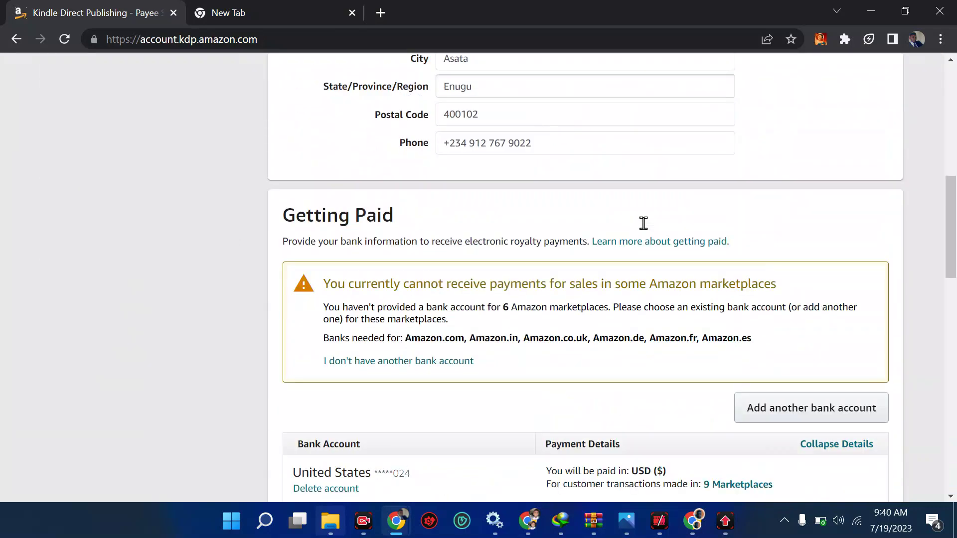
scroll(643, 223, down, 10)
scroll(644, 229, up, 6)
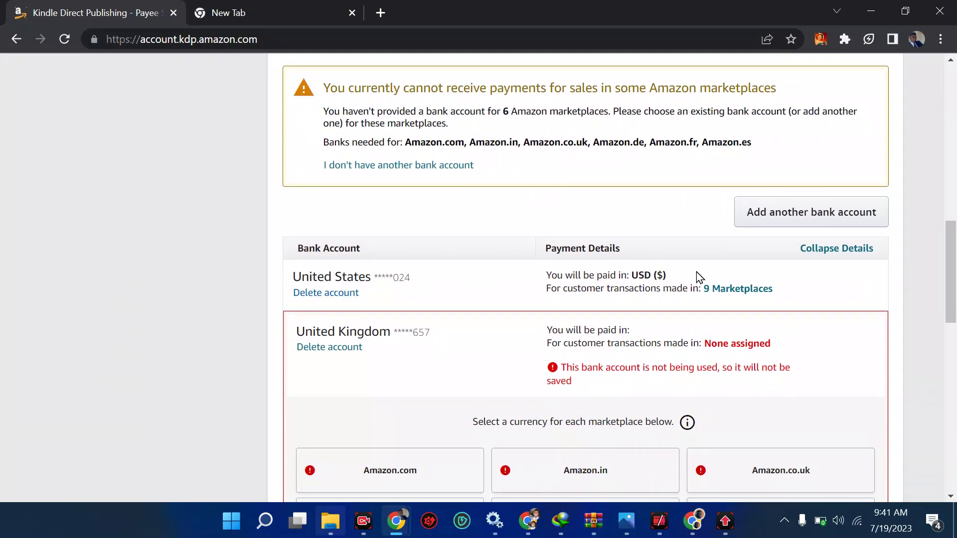
click(716, 289)
Pay Amazon.com, .in, .co.uk, .es, .fr and .de in USD to the US account
scroll(528, 350, down, 1)
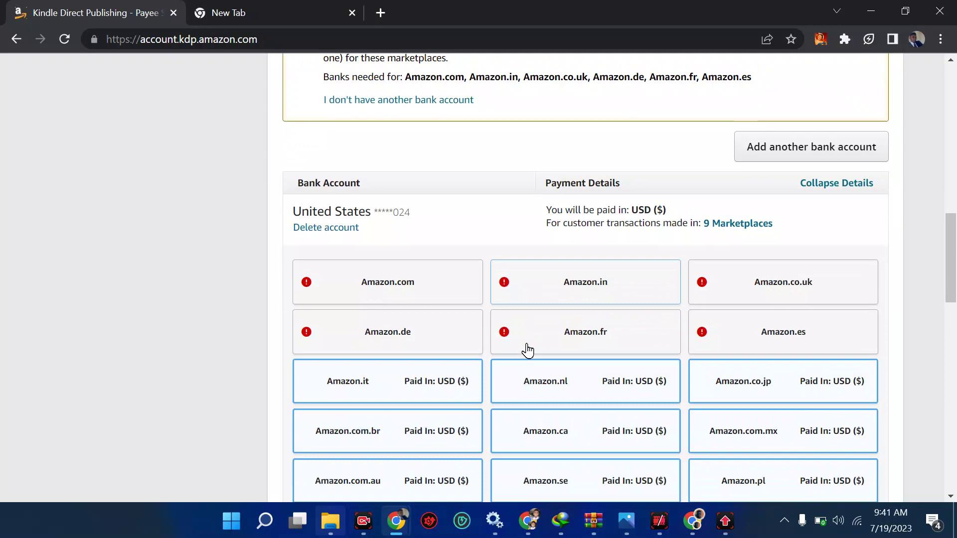
click(426, 295)
click(571, 291)
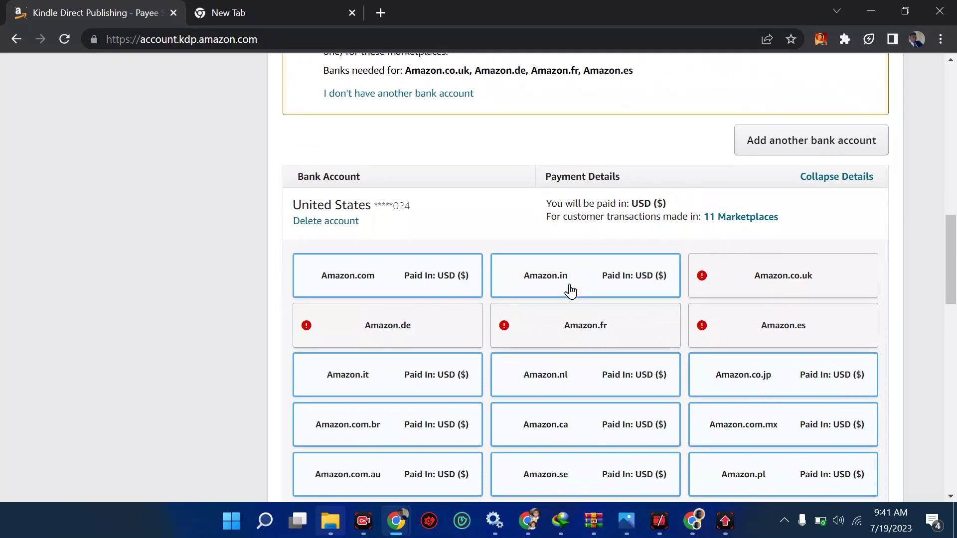
click(783, 289)
click(776, 333)
click(589, 339)
click(439, 329)
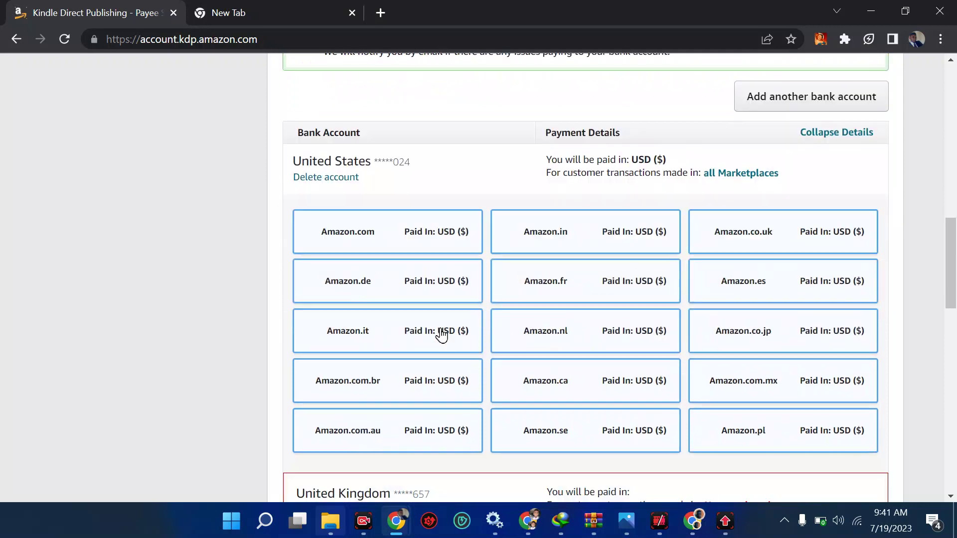
scroll(441, 330, down, 4)
scroll(441, 329, up, 4)
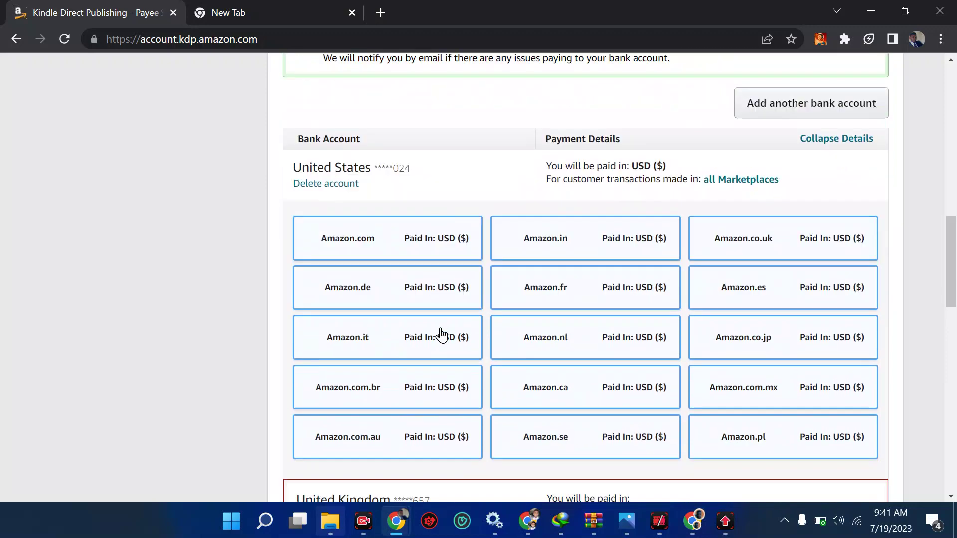
scroll(441, 329, down, 7)
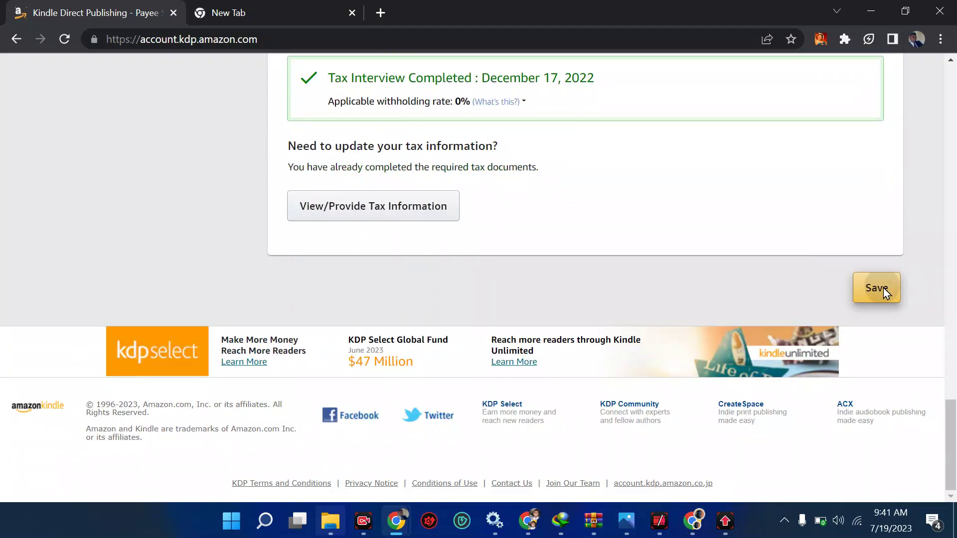
Save the Getting Paid settings, confirming deletion of the unused United Kingdom account
click(883, 289)
click(574, 303)
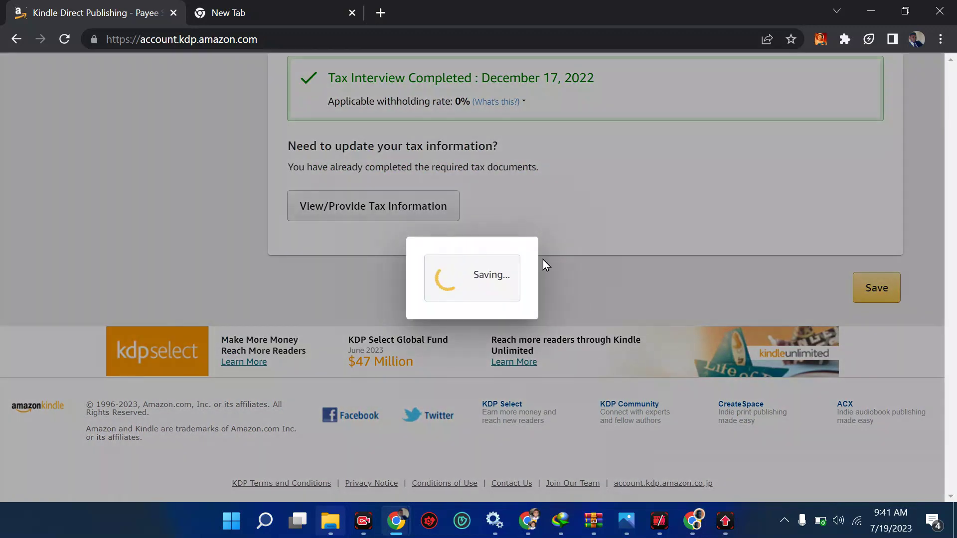
scroll(533, 224, up, 13)
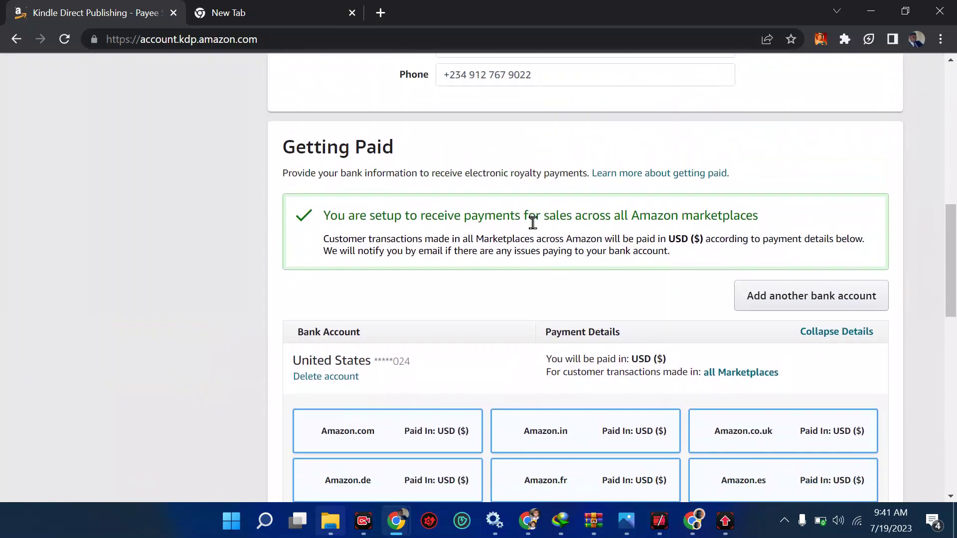
scroll(533, 222, down, 1)
scroll(638, 328, down, 6)
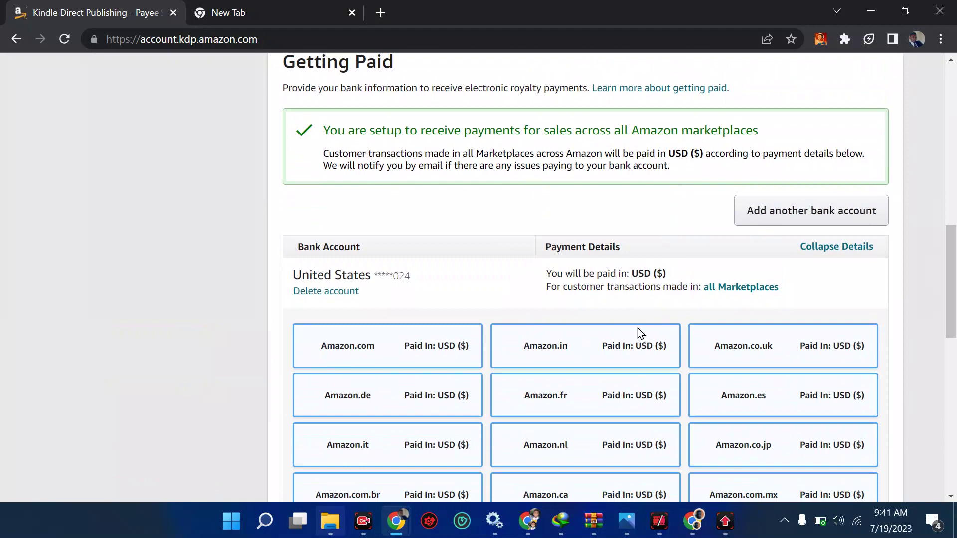
scroll(638, 329, up, 4)
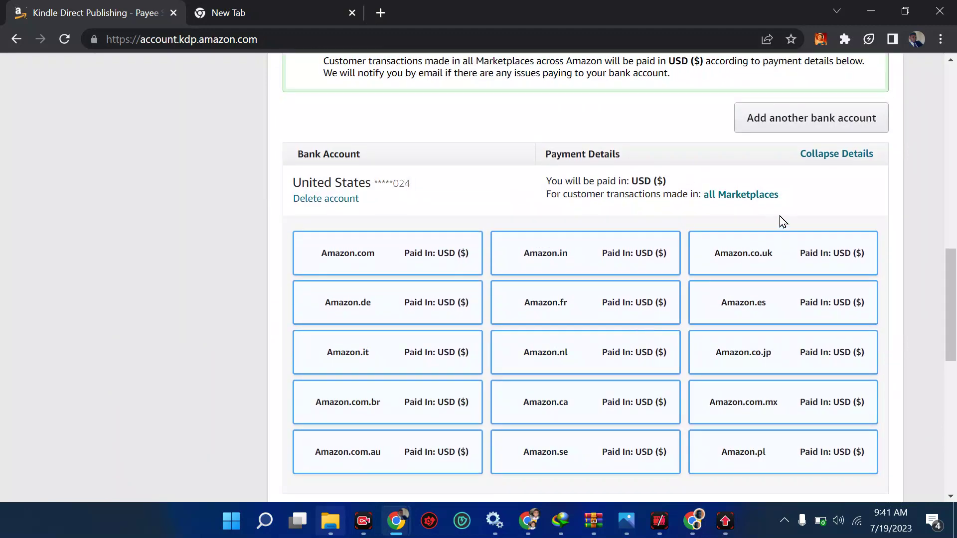
scroll(780, 219, down, 1)
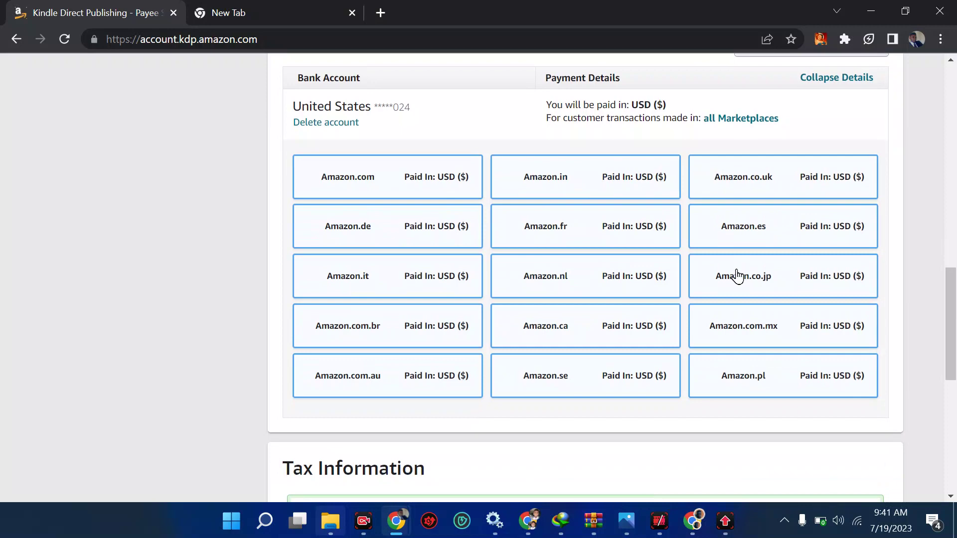
scroll(737, 275, down, 3)
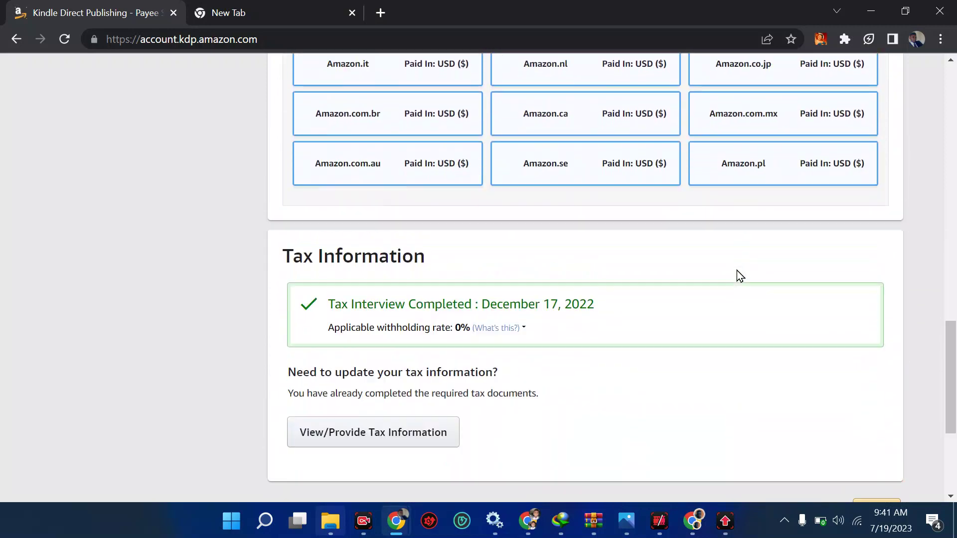
scroll(736, 270, up, 8)
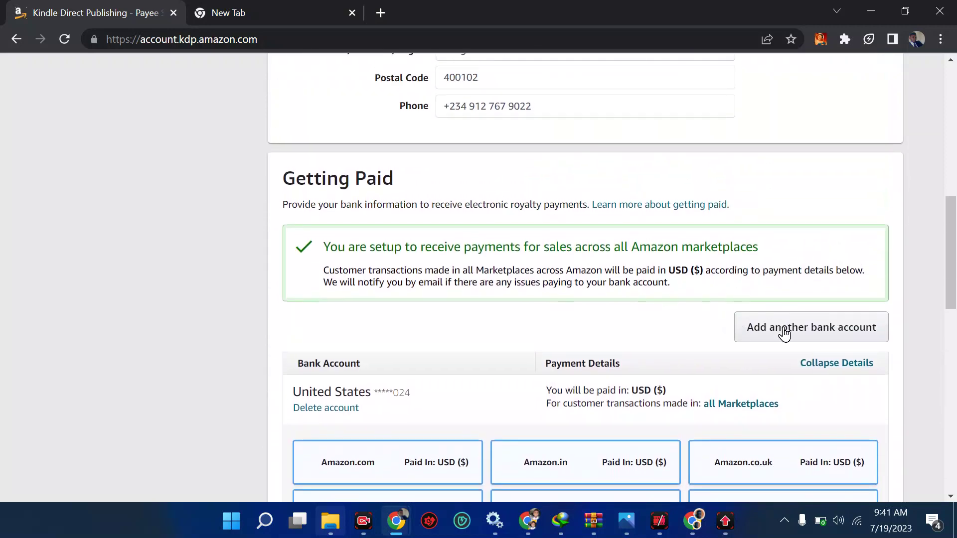
Start another bank account, closing its country list without choosing
click(784, 330)
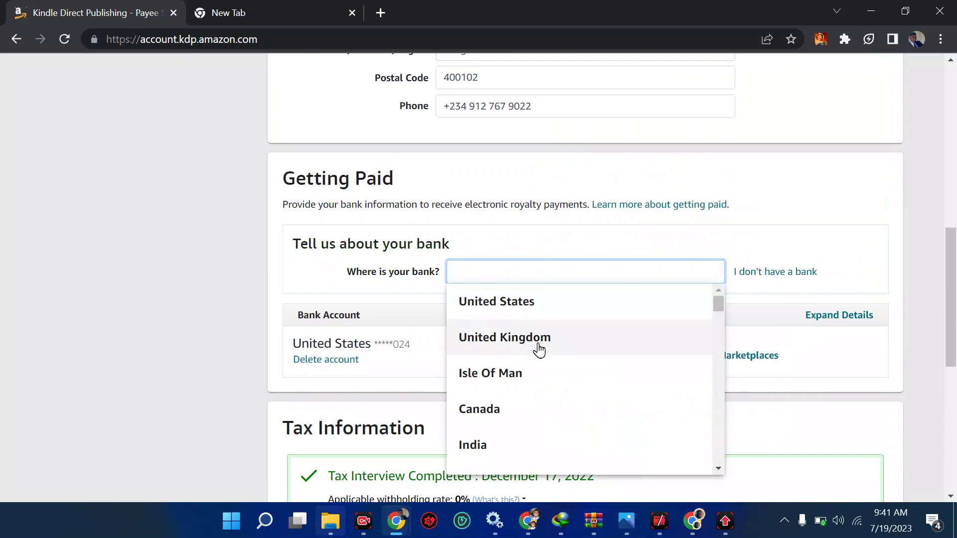
scroll(538, 349, down, 5)
scroll(528, 346, up, 2)
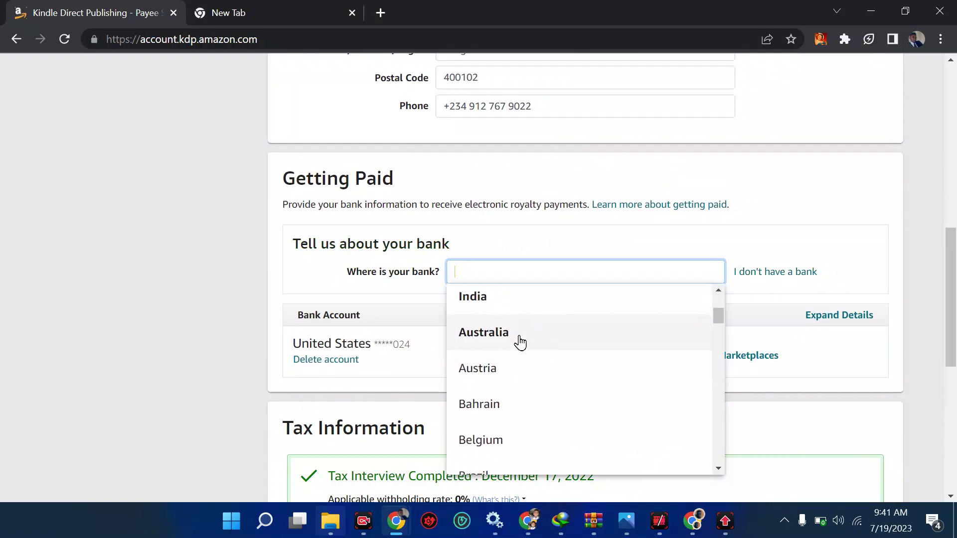
click(807, 192)
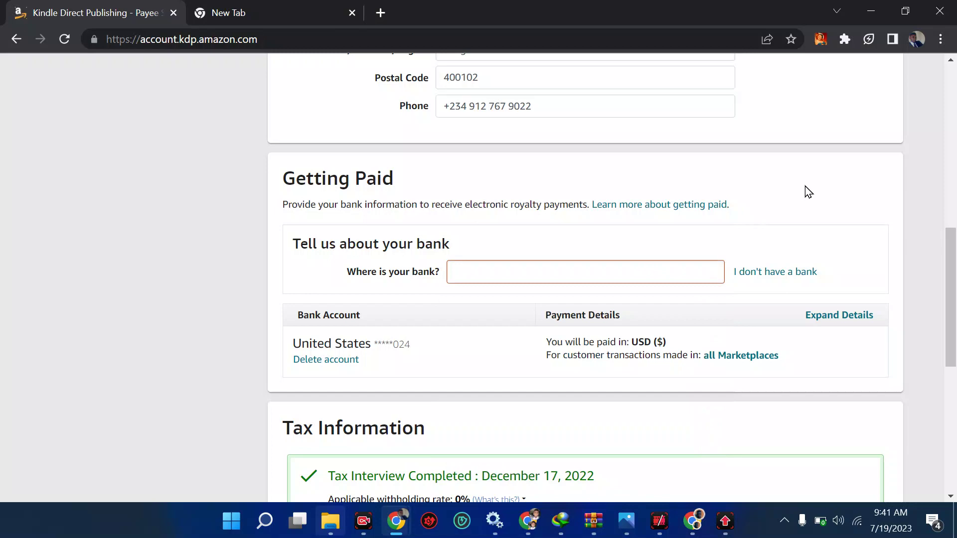
In the incognito window, compare Payoneer sign-in, Grey account details, Geegpay Convert Funds and grey.co, ending on Payday's homepage
key(alt+Tab)
click(326, 10)
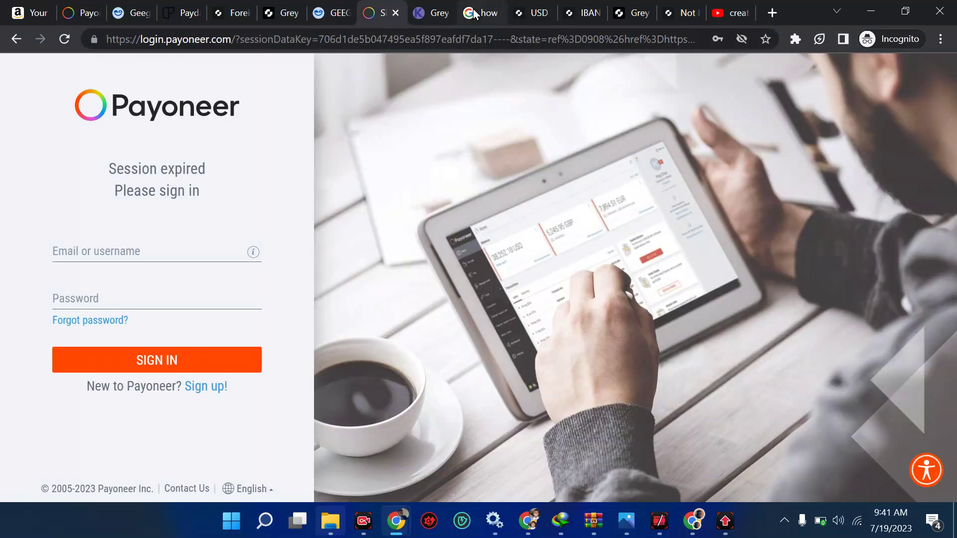
click(282, 13)
click(141, 10)
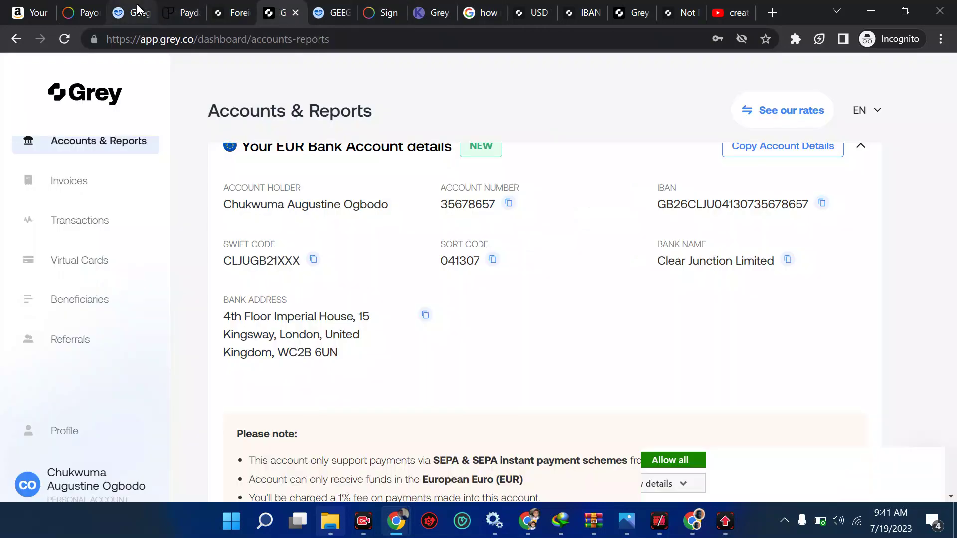
click(90, 10)
click(126, 13)
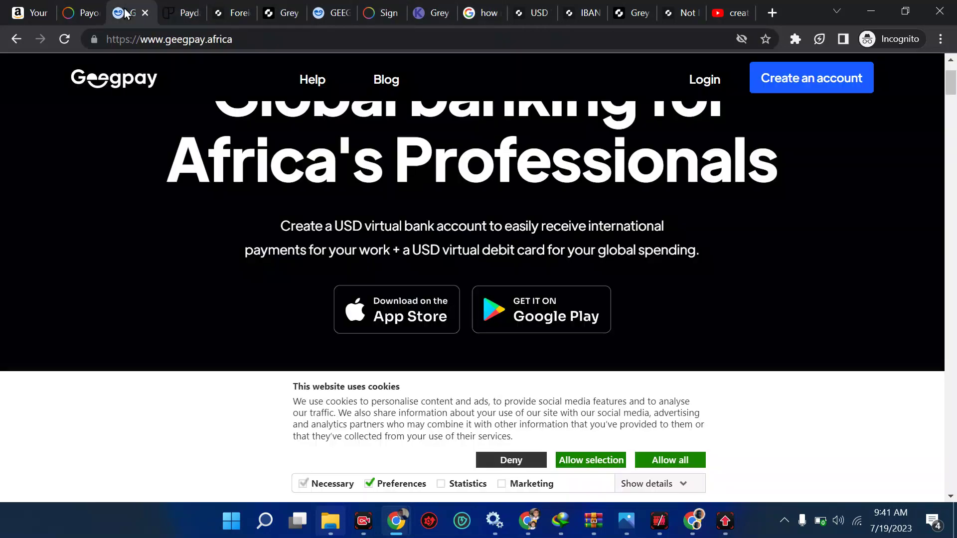
click(328, 12)
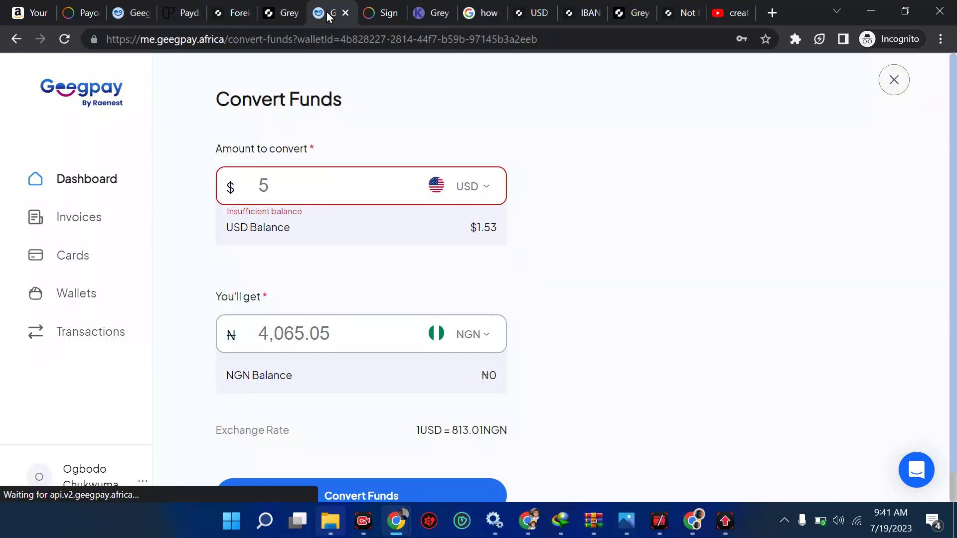
click(231, 14)
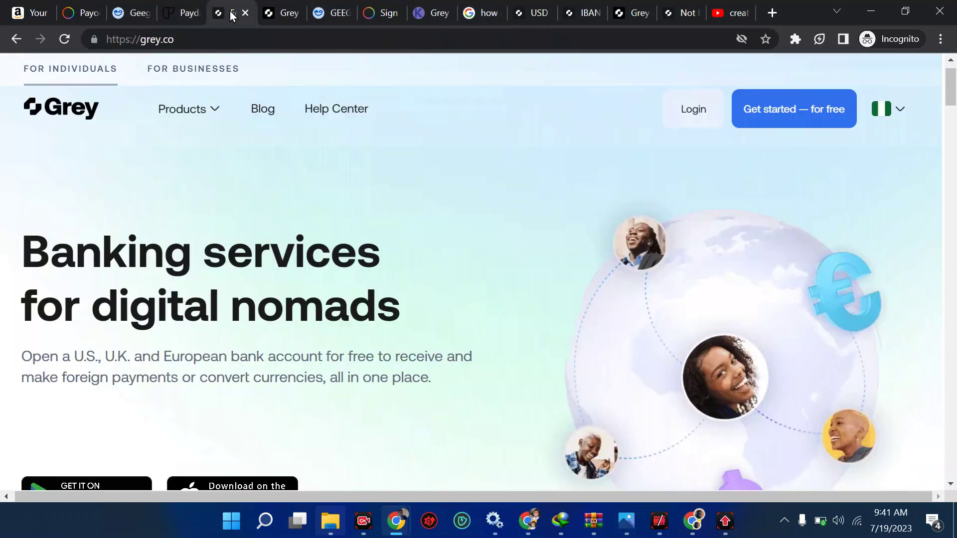
click(188, 15)
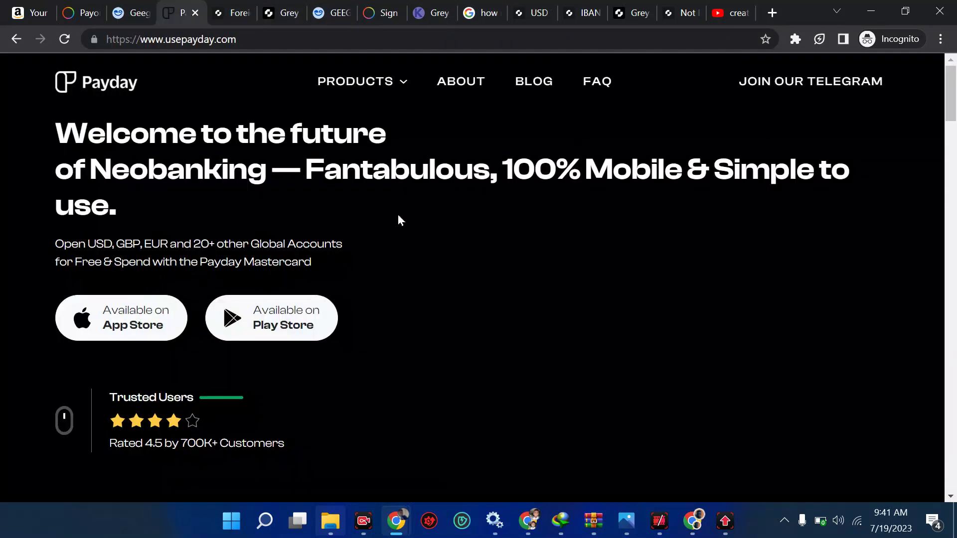
Switch back to the KDP payee page showing the United States USD account
key(alt+Tab)
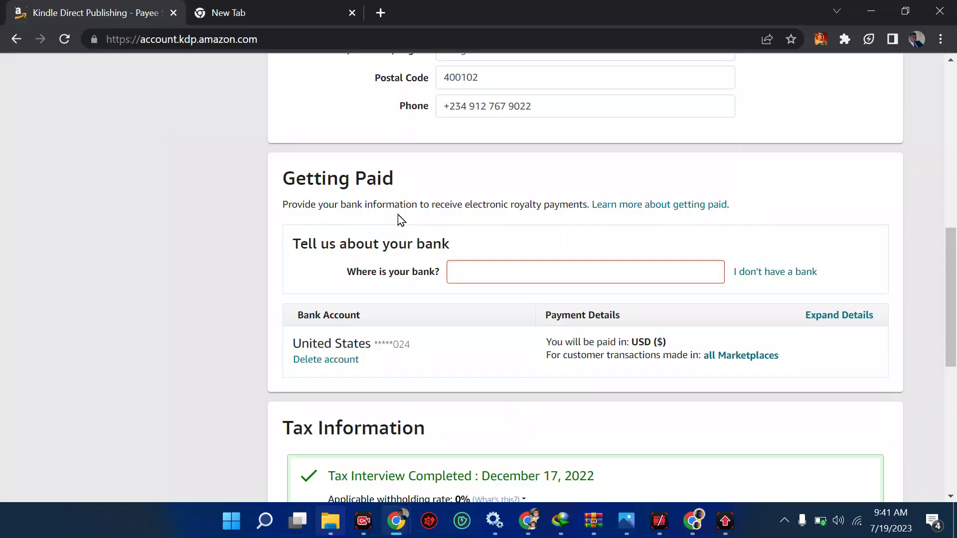